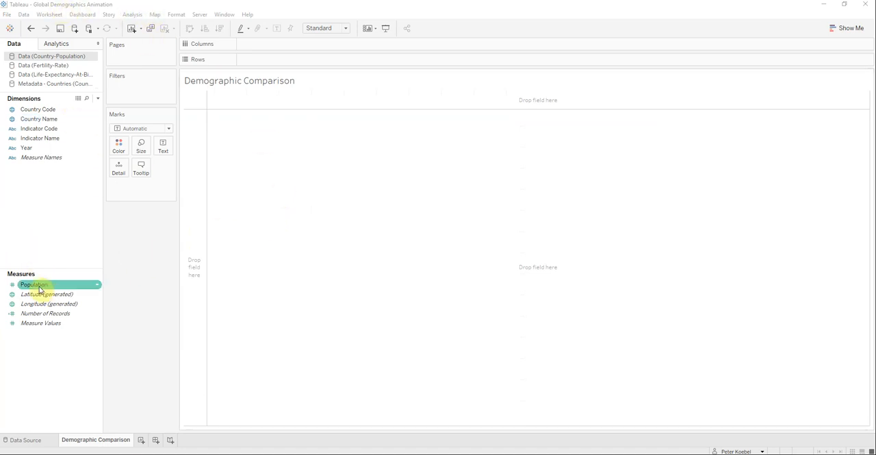
# Step: Size the marks by Population and plot Fertility Rate on Columns, linking its data source on Country Code and Year
pyautogui.moveTo(37, 287); pyautogui.dragTo(141, 150)
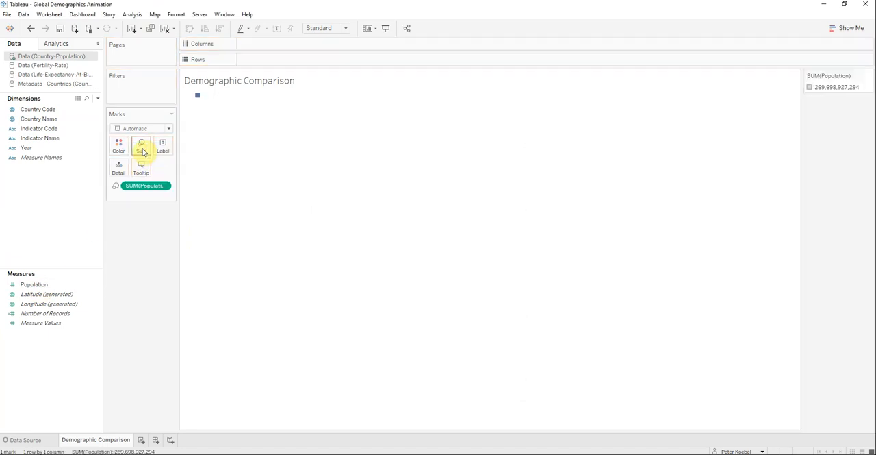
pyautogui.click(41, 65)
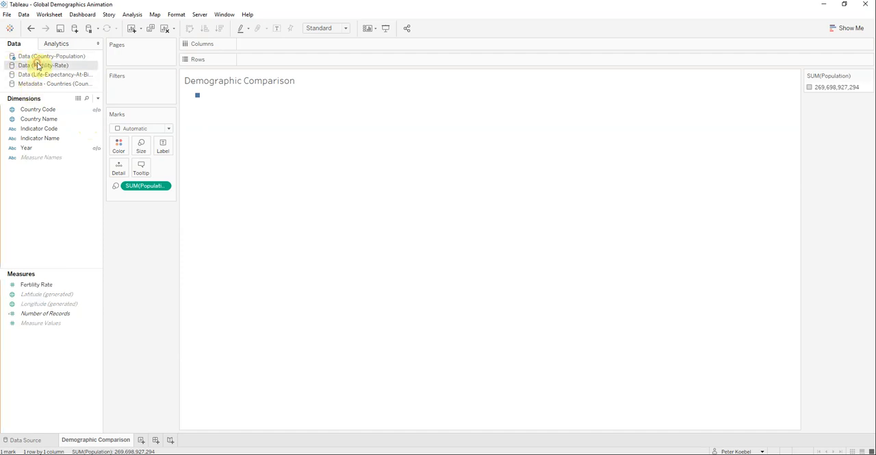
pyautogui.click(96, 148)
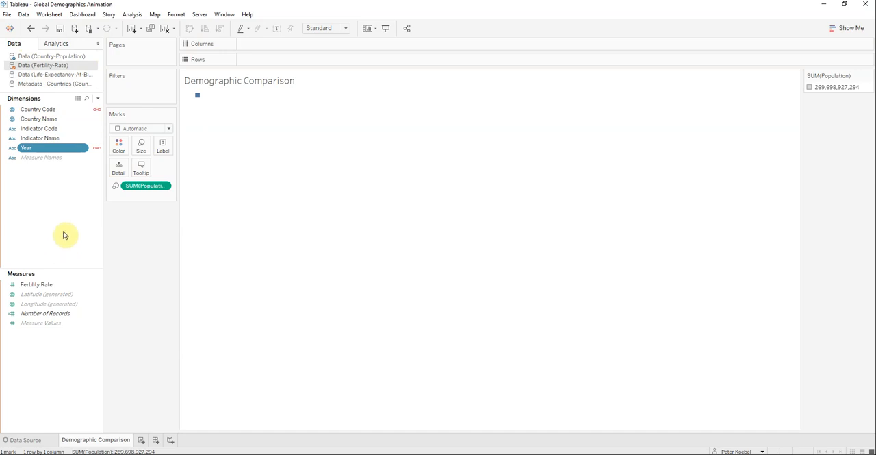
pyautogui.moveTo(37, 284)
pyautogui.mouseDown()
pyautogui.moveTo(187, 149)
pyautogui.moveTo(204, 93)
pyautogui.mouseUp()
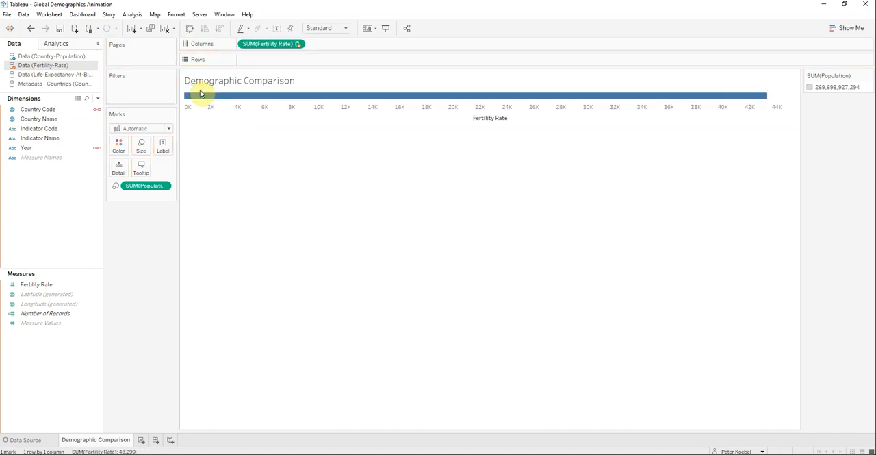
# Step: Link the life expectancy data source on Country Code and Year and plot Life Expectancy on Rows
pyautogui.click(59, 74)
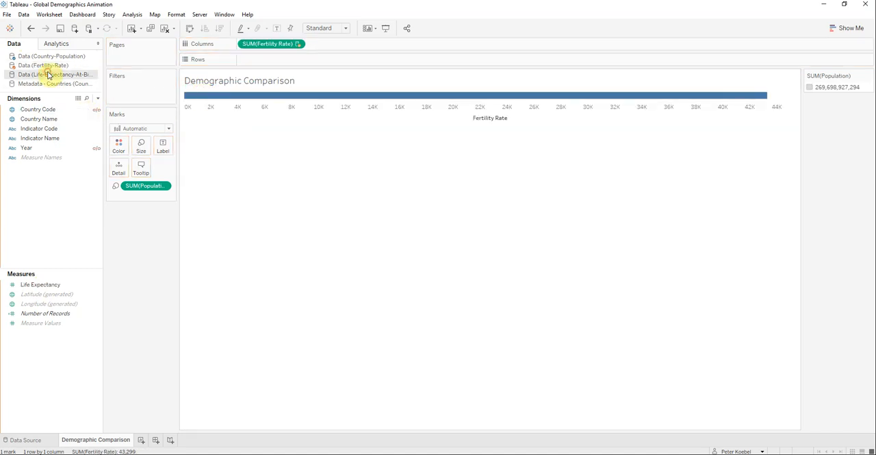
pyautogui.click(97, 110)
pyautogui.click(97, 148)
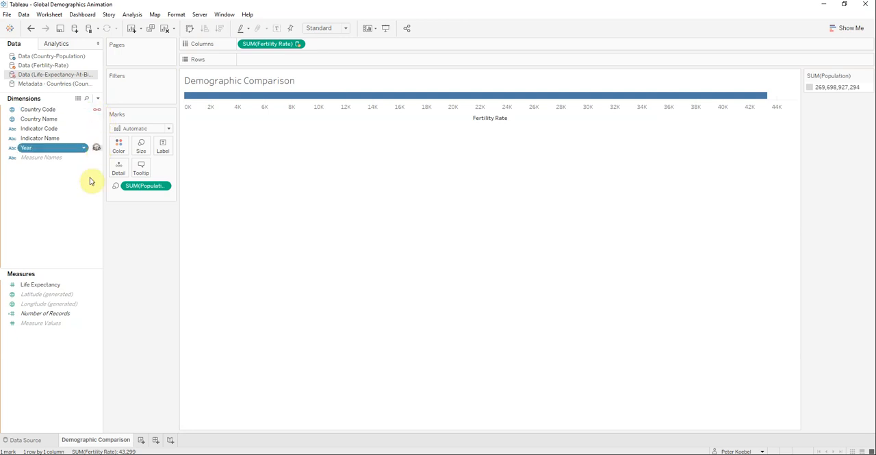
pyautogui.moveTo(41, 286); pyautogui.dragTo(186, 102)
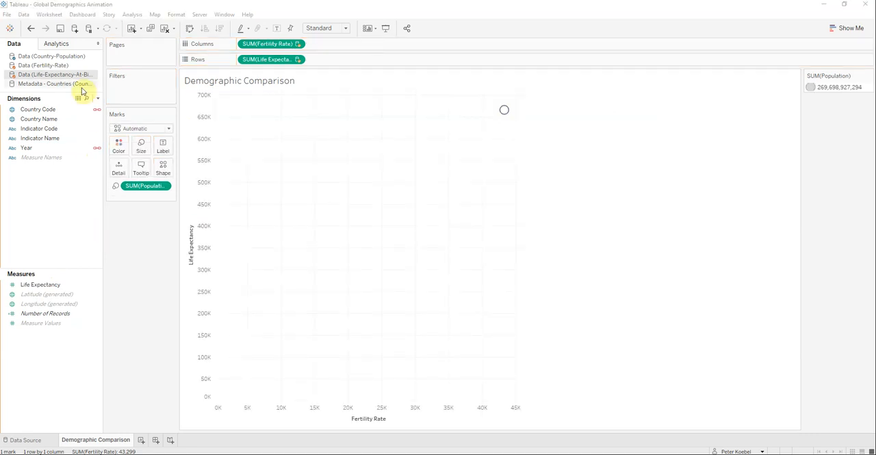
# Step: Link the countries metadata source on Country Code and color the marks by Region
pyautogui.click(59, 84)
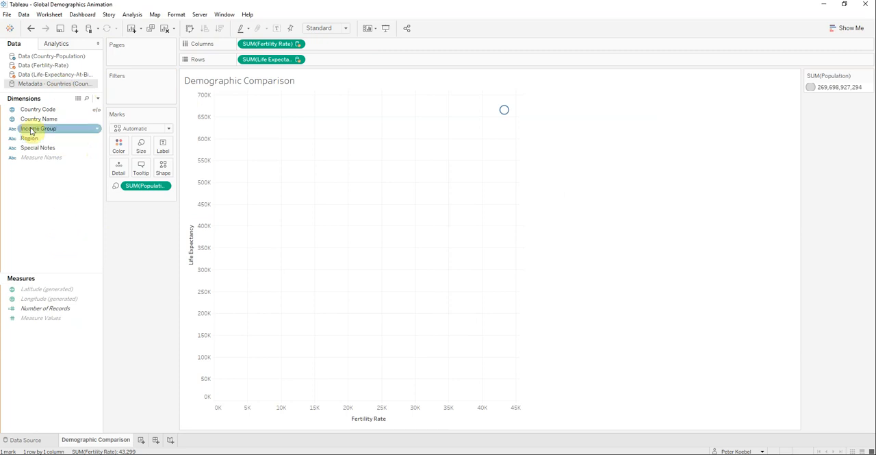
pyautogui.click(86, 109)
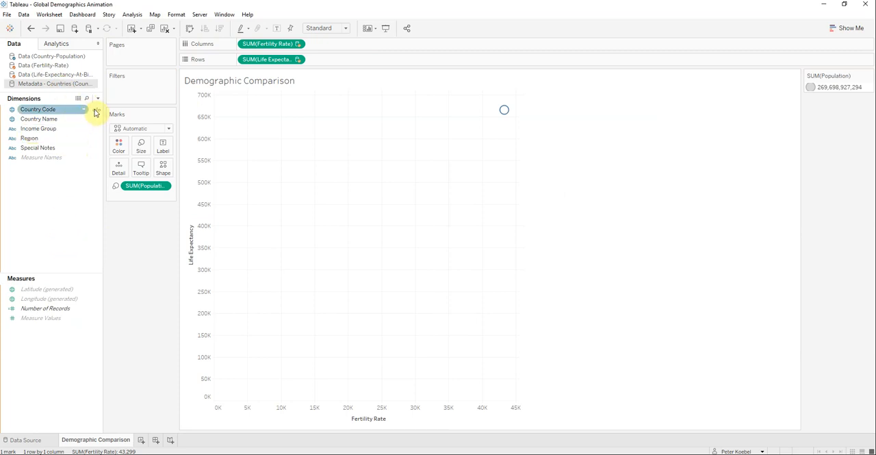
pyautogui.keyDown('ctrl'); pyautogui.click(40, 140); pyautogui.keyUp('ctrl')
pyautogui.moveTo(32, 140); pyautogui.dragTo(118, 145)
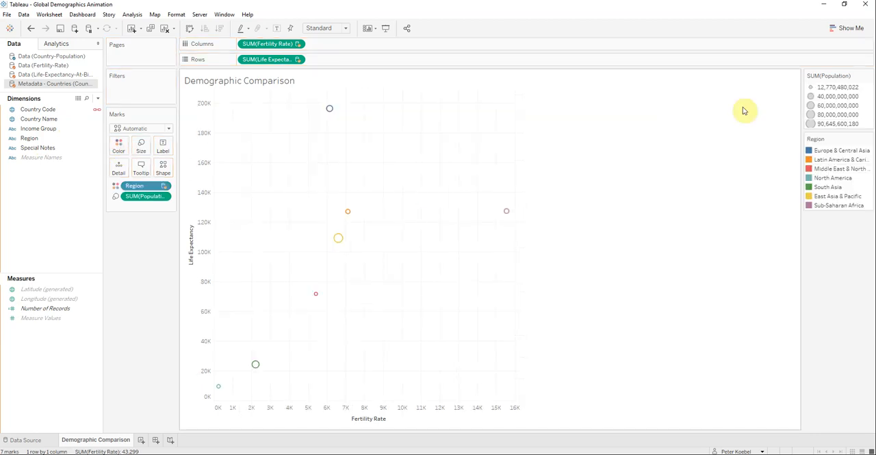
# Step: Move the Population size legend and the Region color legend beneath the Marks card
pyautogui.moveTo(851, 76); pyautogui.dragTo(152, 230)
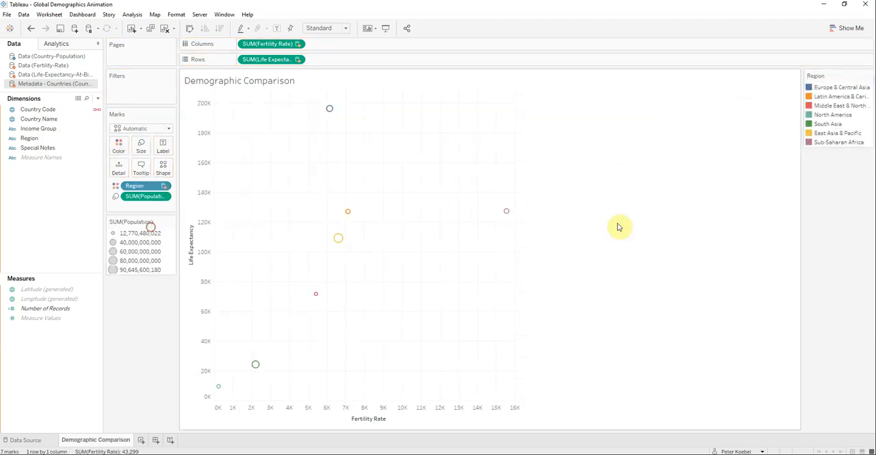
pyautogui.moveTo(838, 76); pyautogui.dragTo(131, 303)
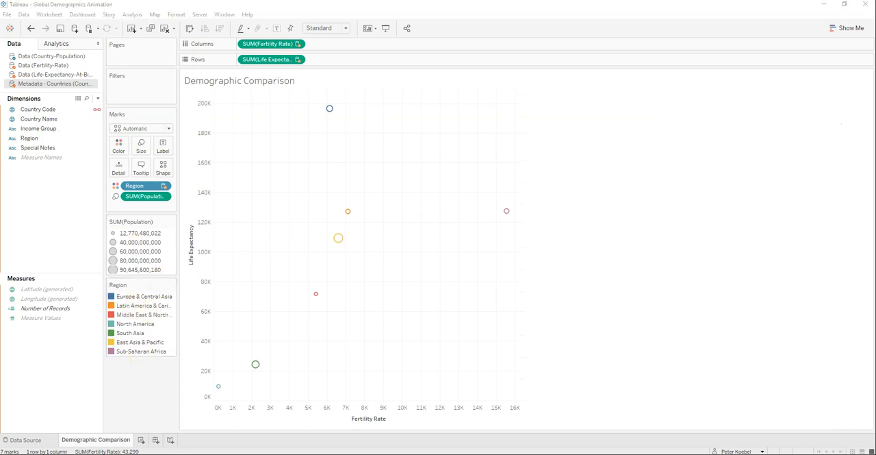
# Step: Add Country Name from the Country-Population data source as mark detail and change the mark type to Circle
pyautogui.click(62, 57)
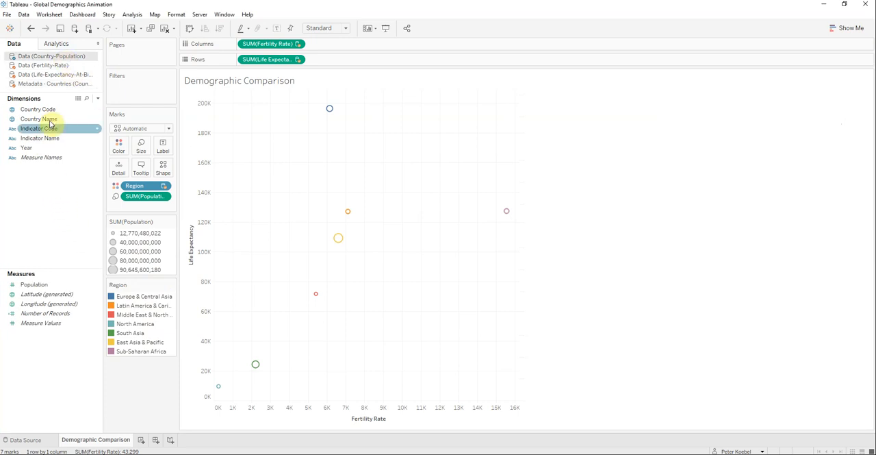
pyautogui.moveTo(39, 118); pyautogui.dragTo(122, 172)
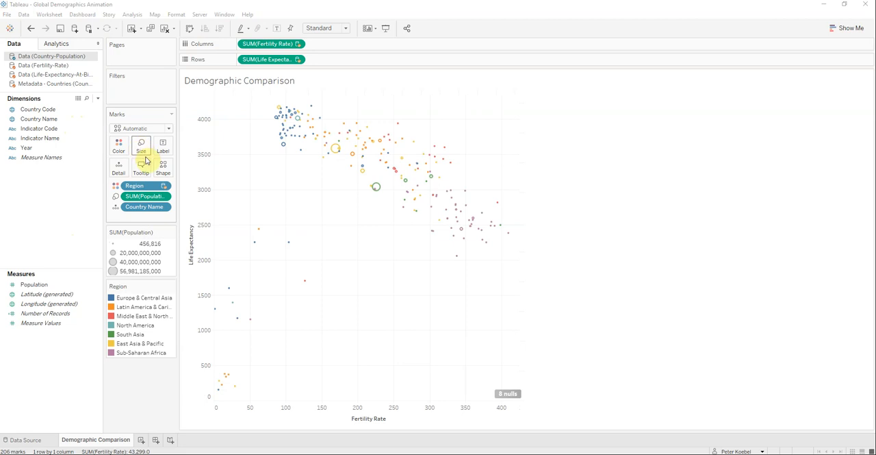
pyautogui.click(169, 130)
pyautogui.click(135, 197)
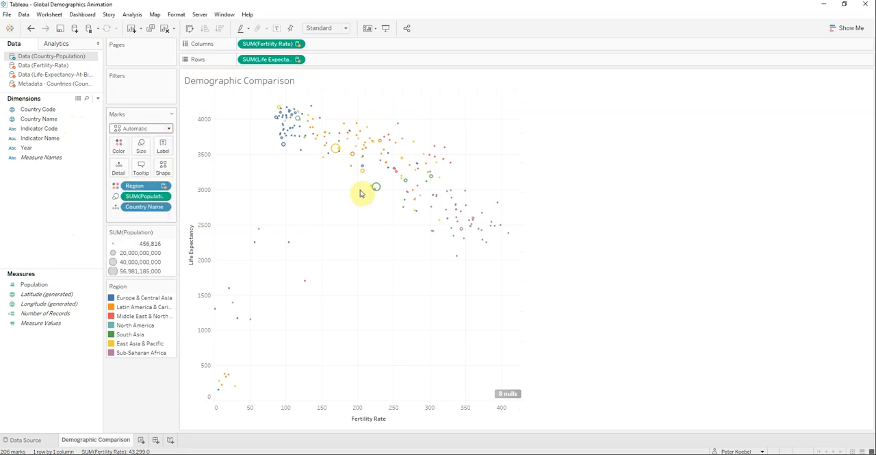
# Step: Enlarge the circles to roughly three quarters of the mark size range
pyautogui.click(143, 150)
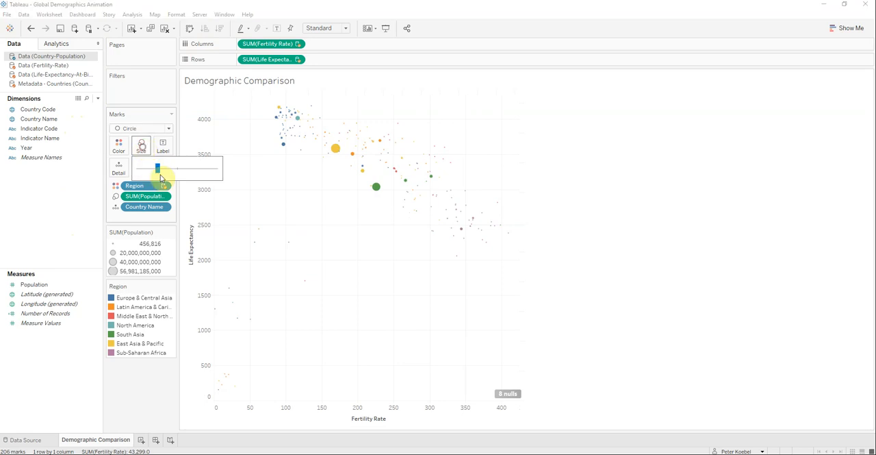
pyautogui.moveTo(157, 171); pyautogui.dragTo(202, 173)
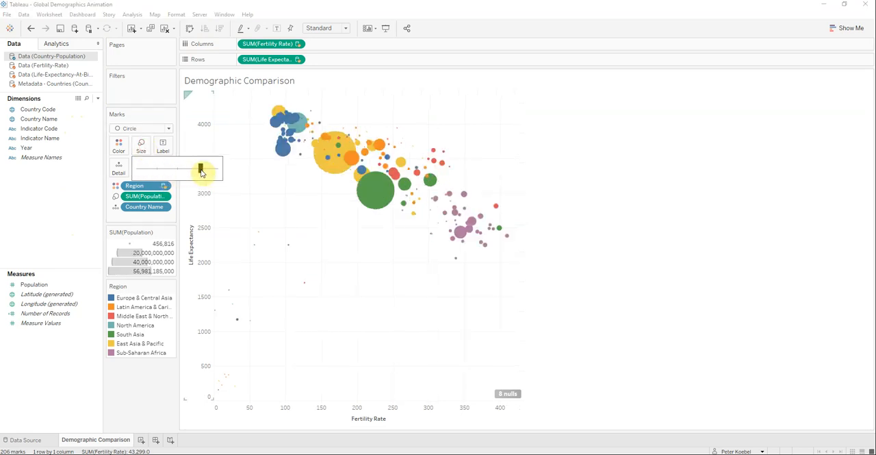
pyautogui.moveTo(197, 174); pyautogui.dragTo(195, 179)
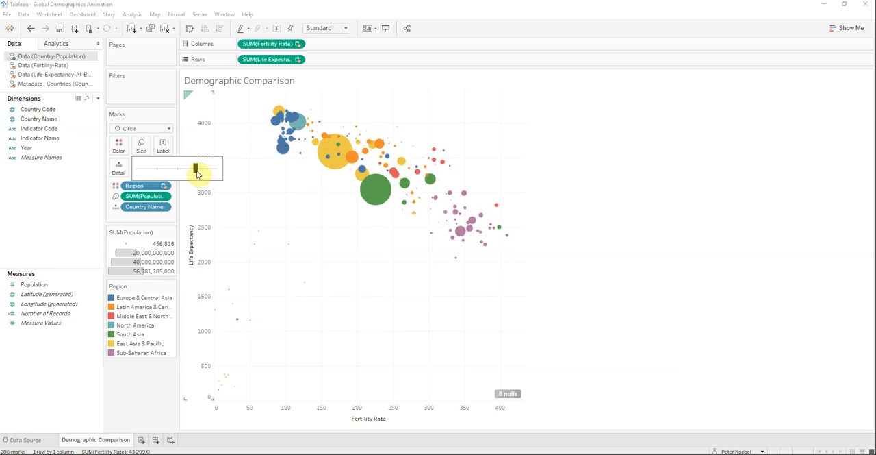
# Step: Give the circles a dark gray border, trying a lighter gray and black first
pyautogui.click(121, 152)
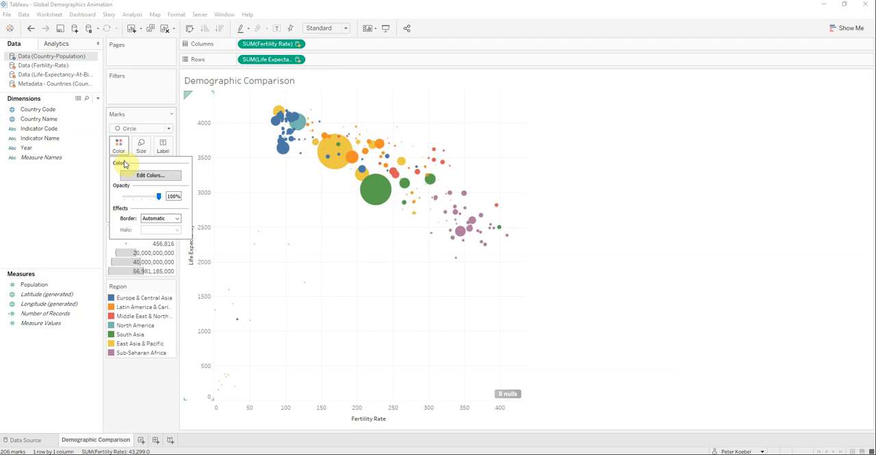
pyautogui.click(176, 218)
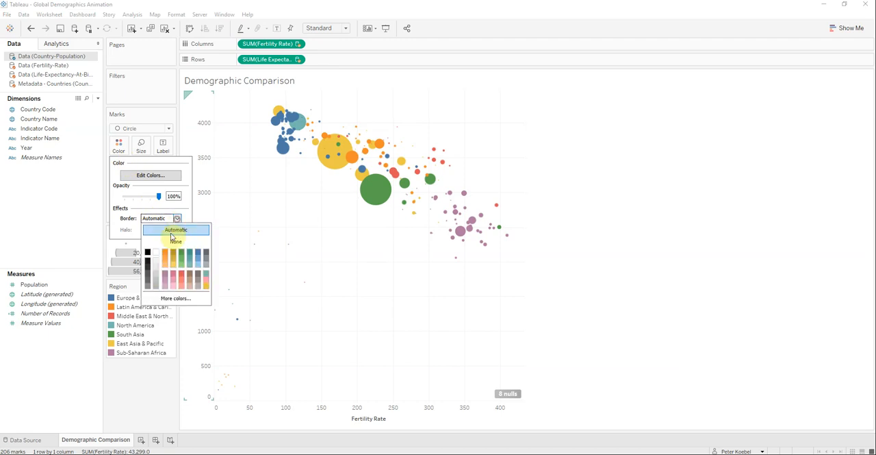
pyautogui.click(148, 280)
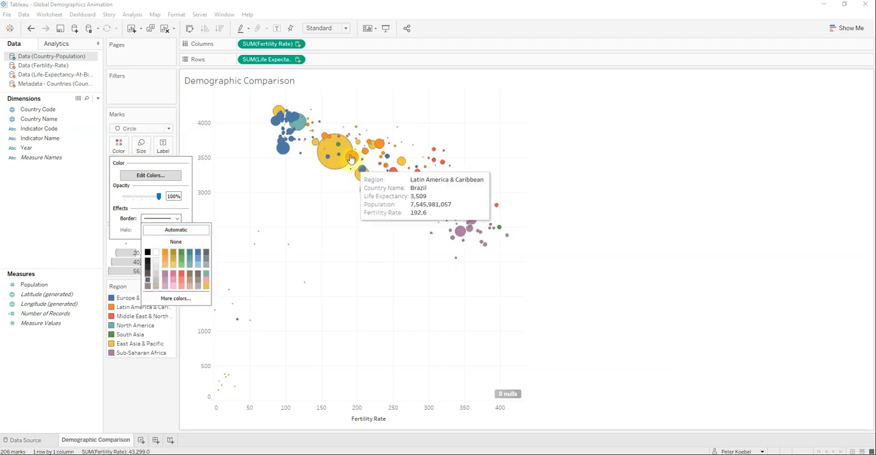
pyautogui.click(148, 253)
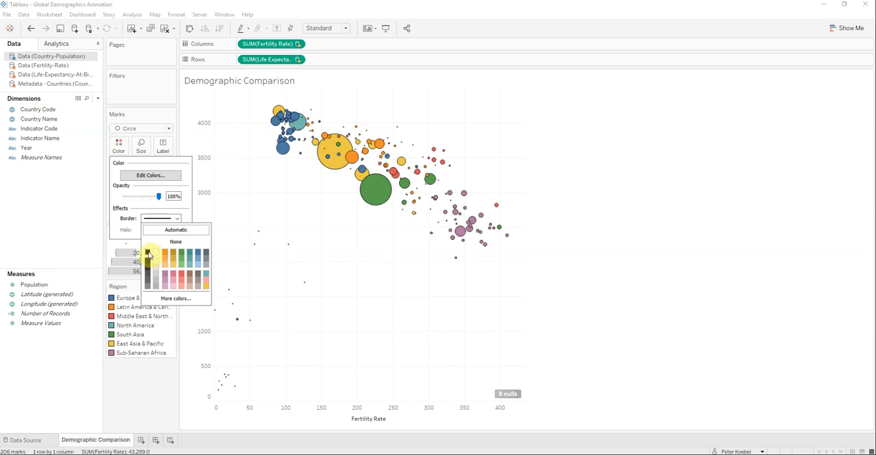
pyautogui.click(148, 274)
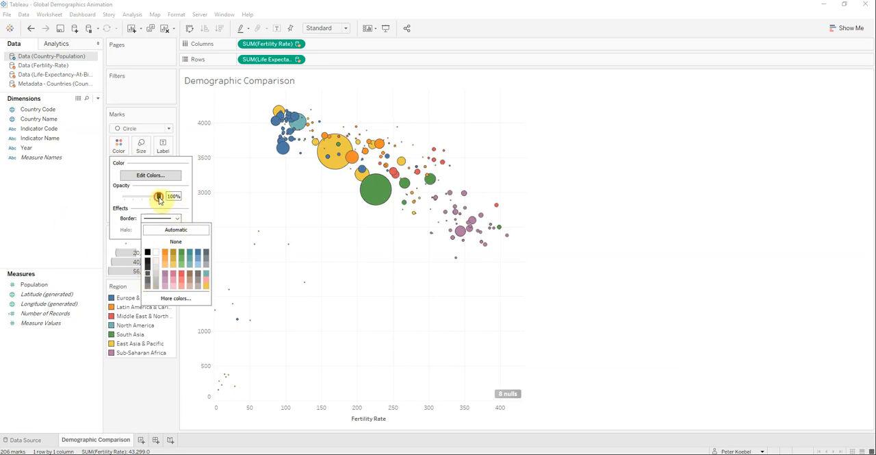
# Step: Reduce the opacity of the circles to 75%
pyautogui.moveTo(159, 199); pyautogui.dragTo(152, 199)
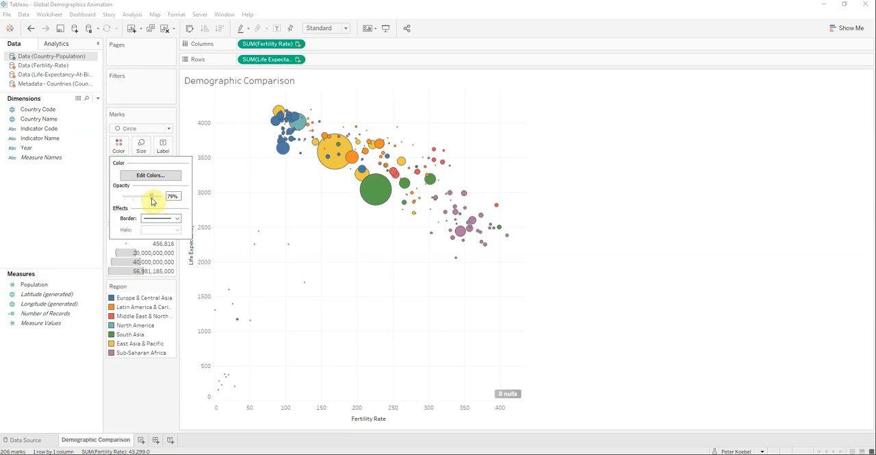
pyautogui.moveTo(151, 199); pyautogui.dragTo(151, 199)
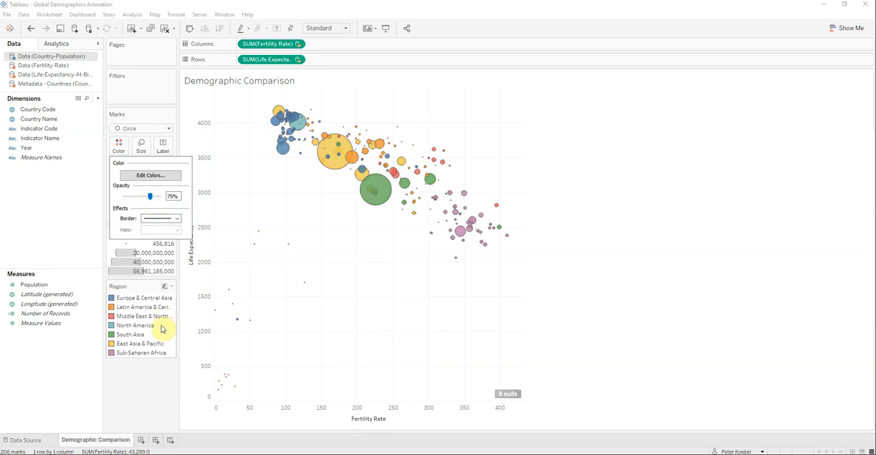
pyautogui.click(136, 395)
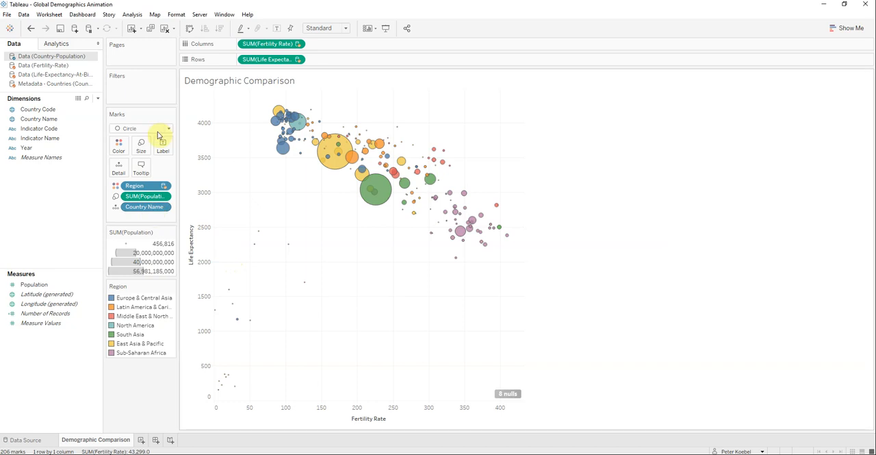
# Step: Set the default sort of the metadata source's Region field to manual order with East Asia & Pacific below Sub-Saharan Africa
pyautogui.moveTo(326, 156)
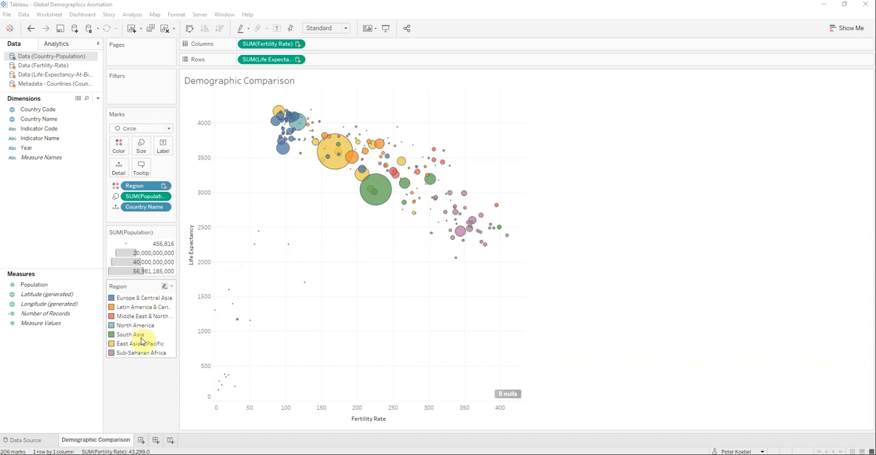
pyautogui.click(30, 84)
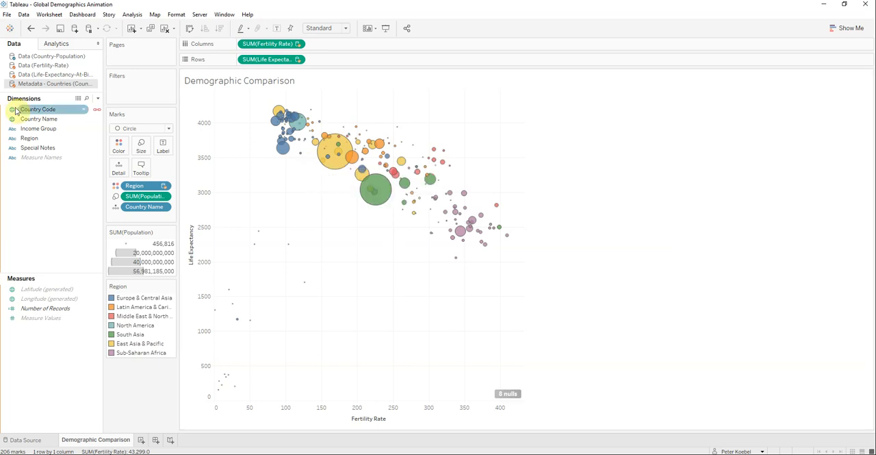
pyautogui.click(96, 139)
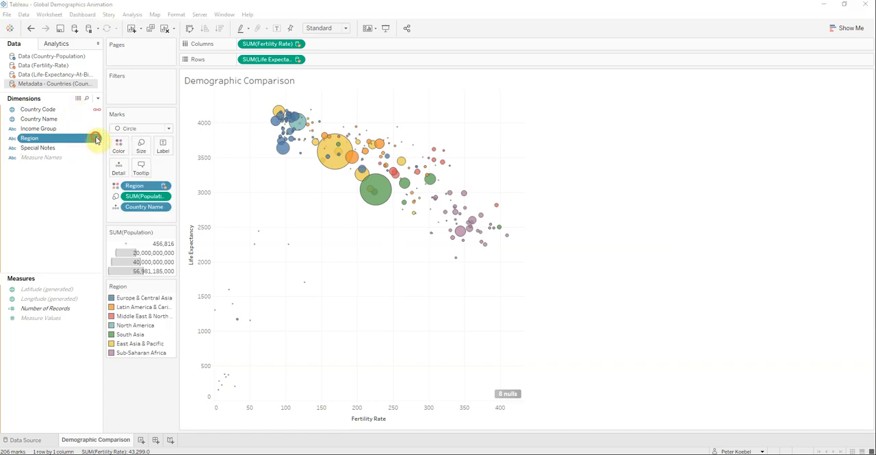
pyautogui.click(95, 139)
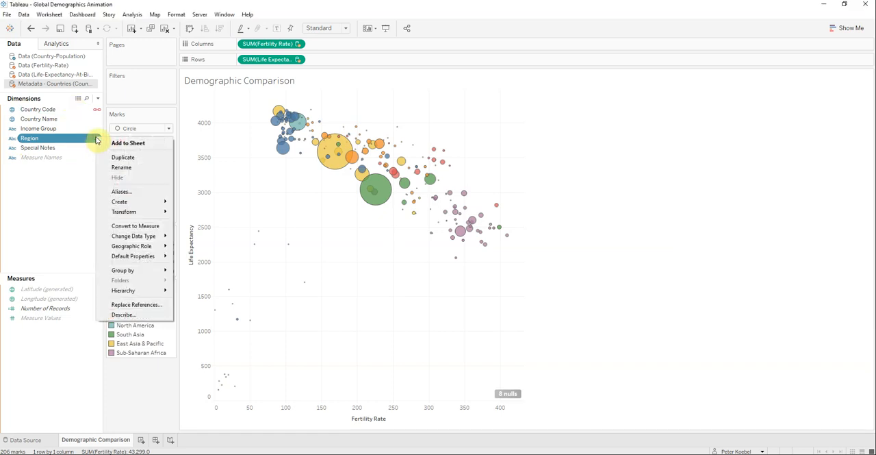
pyautogui.moveTo(167, 255)
pyautogui.click(201, 288)
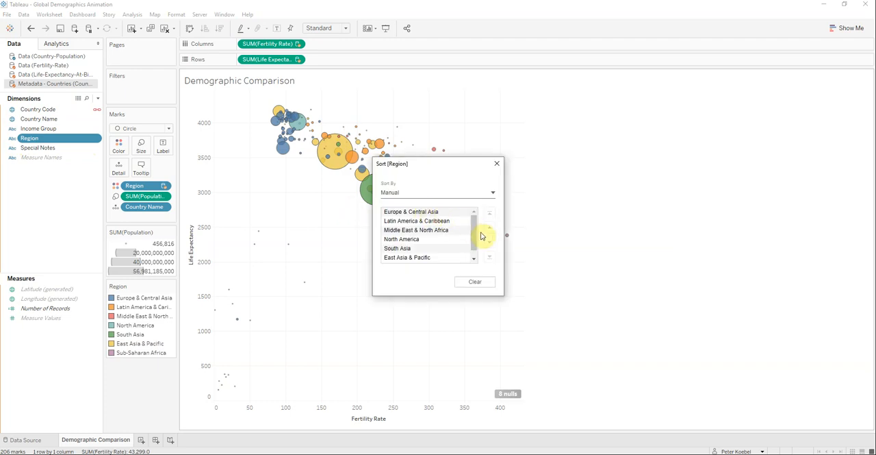
pyautogui.moveTo(472, 230); pyautogui.dragTo(453, 249)
pyautogui.click(454, 250)
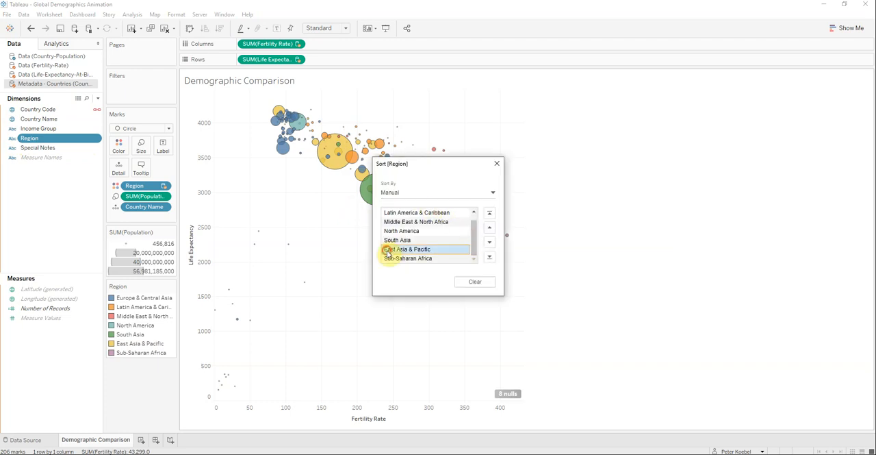
pyautogui.click(490, 243)
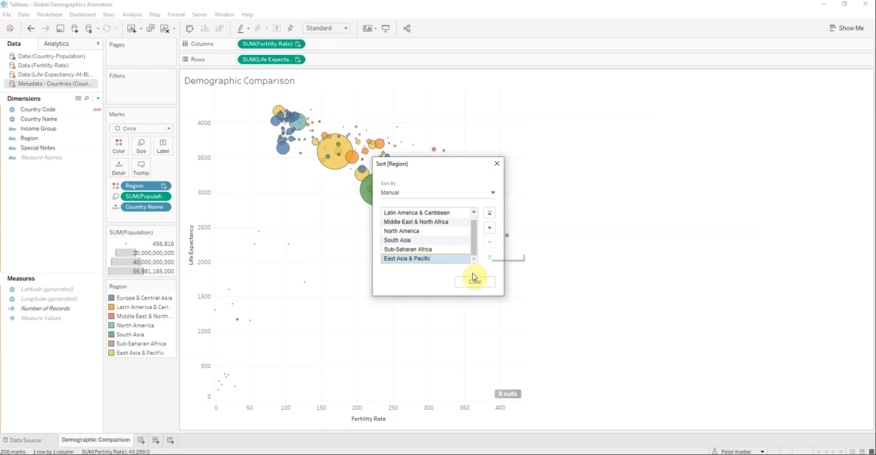
pyautogui.click(418, 212)
pyautogui.scroll(1, 438, 219)
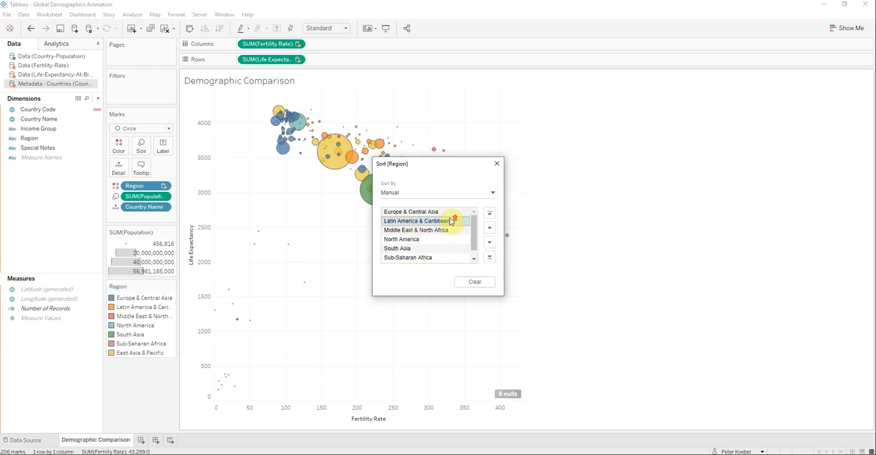
pyautogui.scroll(-1, 428, 236)
pyautogui.click(497, 163)
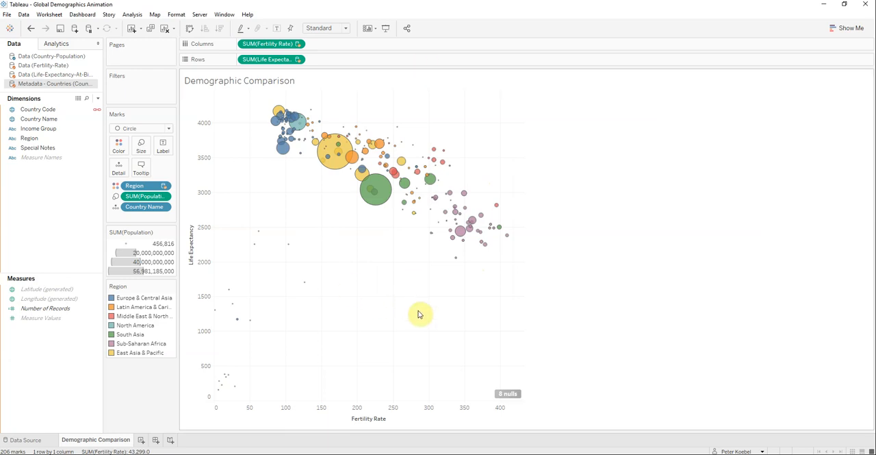
# Step: Page the chart by Year from the Country-Population source and place the Year playback control above the Population size legend
pyautogui.click(67, 56)
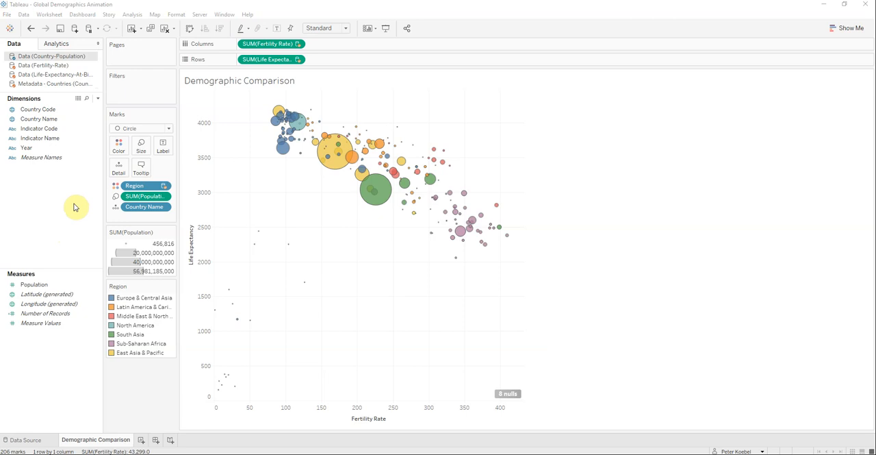
pyautogui.moveTo(27, 147); pyautogui.dragTo(131, 59)
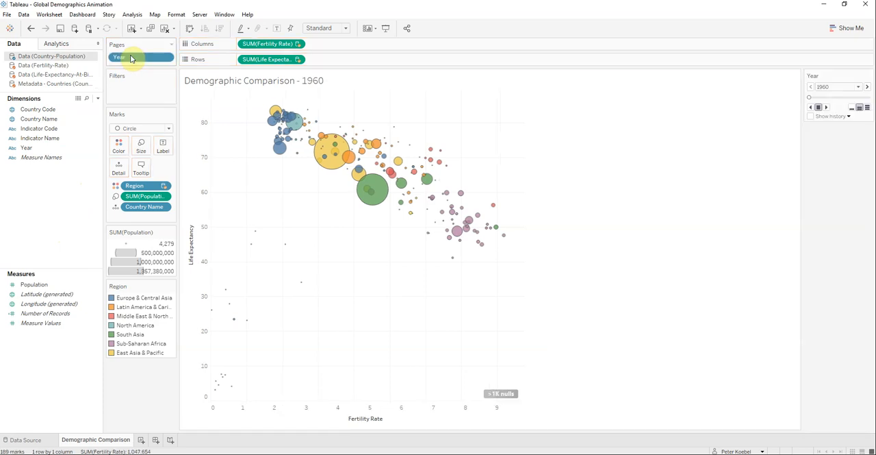
pyautogui.moveTo(851, 73); pyautogui.dragTo(146, 231)
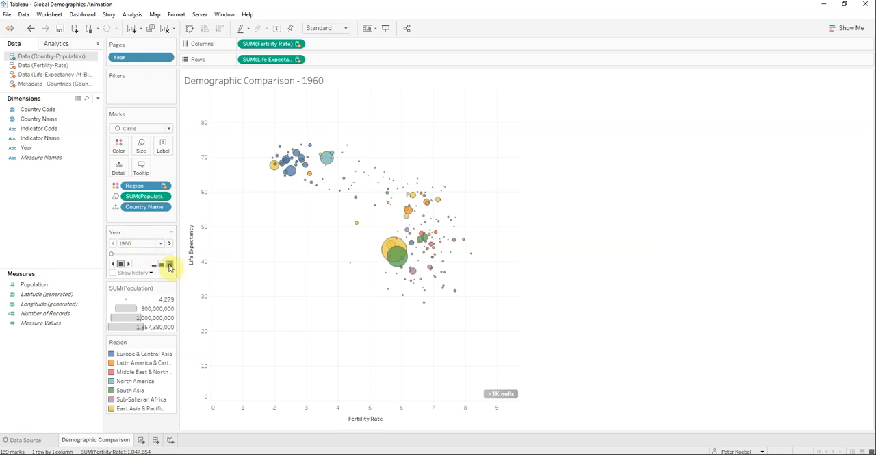
# Step: Hide the nulls indicator on the chart
pyautogui.rightClick(509, 396)
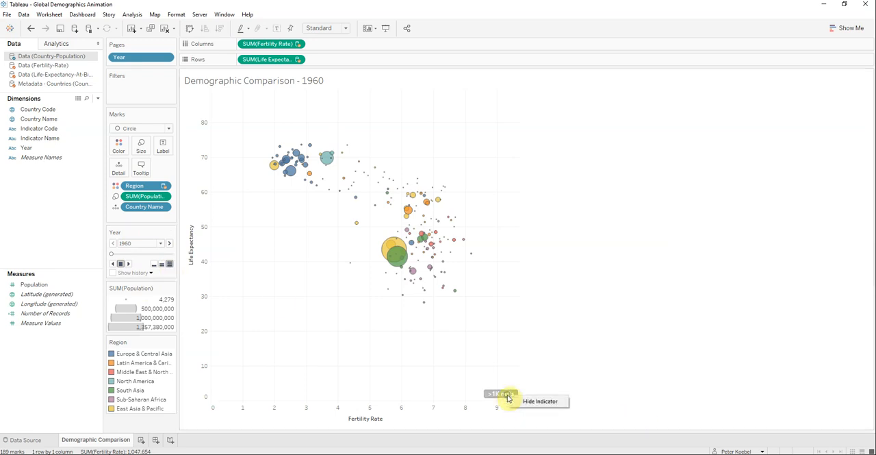
pyautogui.click(552, 401)
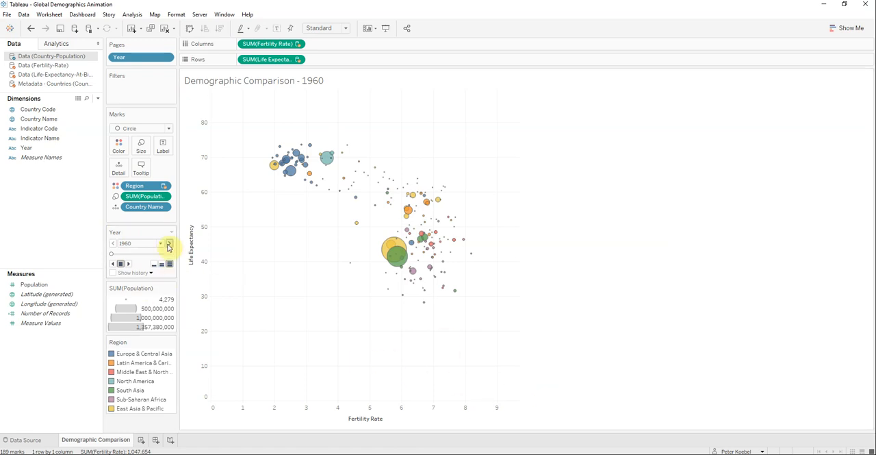
# Step: Play the yearly animation at fast speed from 1960 through 2013 and return it to 1960
pyautogui.click(128, 264)
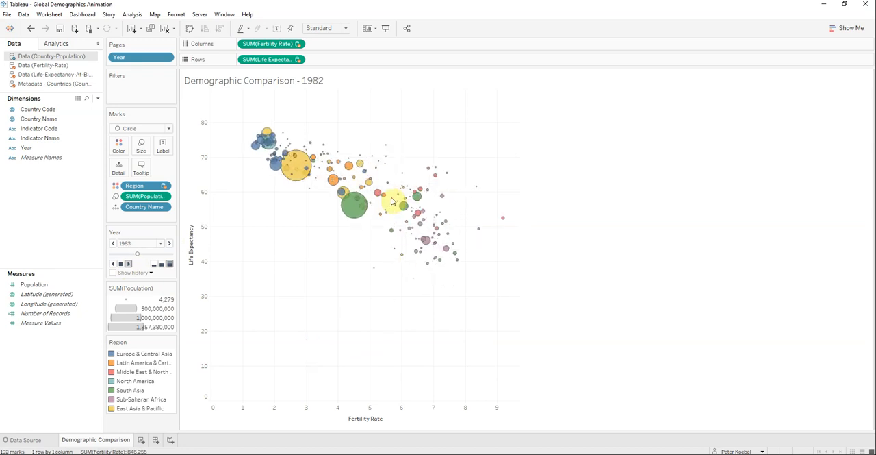
pyautogui.moveTo(337, 199)
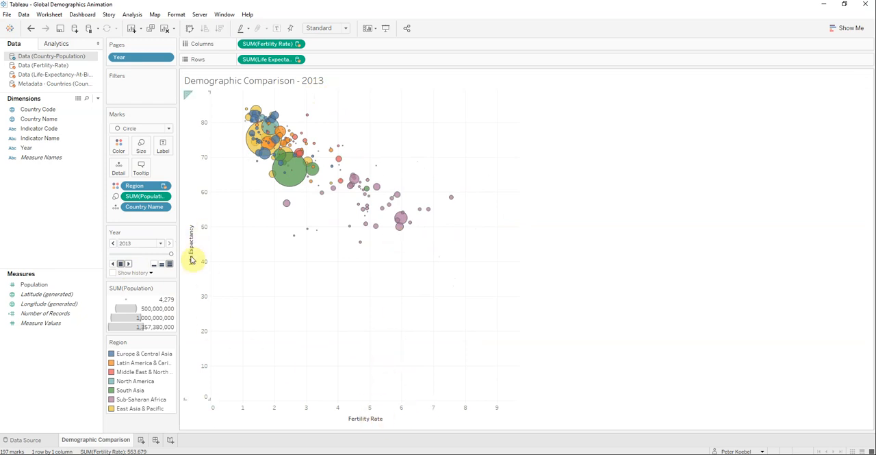
pyautogui.moveTo(172, 255); pyautogui.dragTo(111, 253)
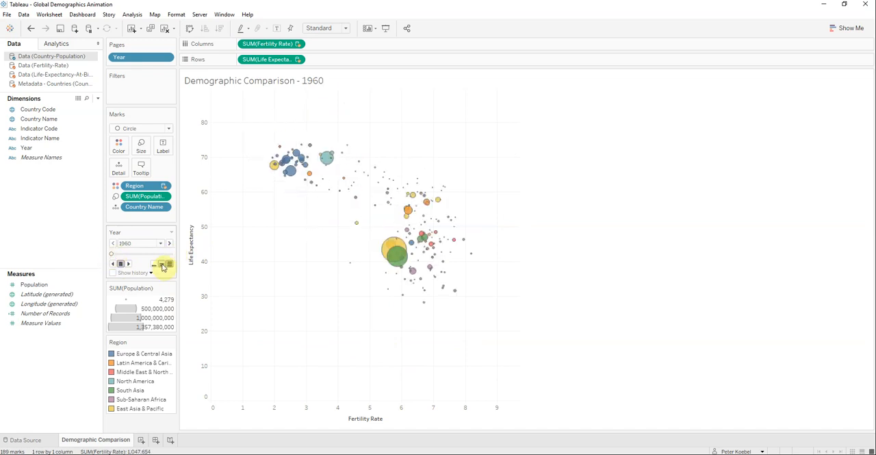
# Step: Play the animation at normal speed through 2013, examining individual country bubbles such as Nepal and China, and return it to 1960
pyautogui.click(129, 264)
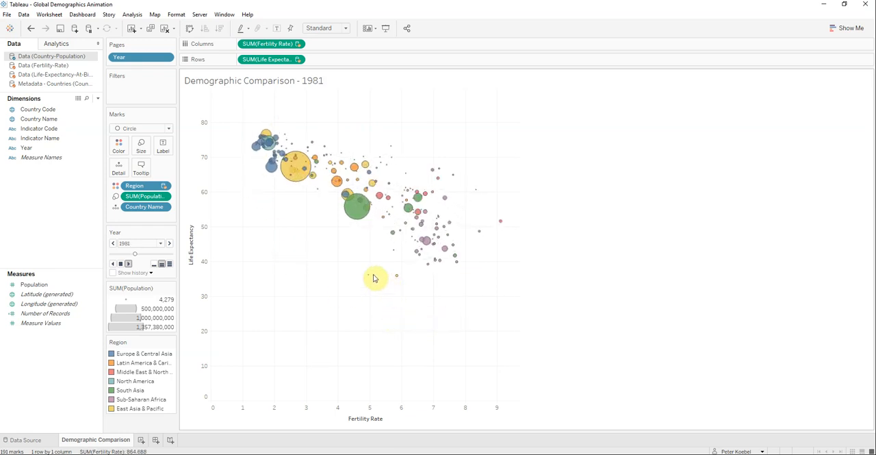
pyautogui.moveTo(390, 234)
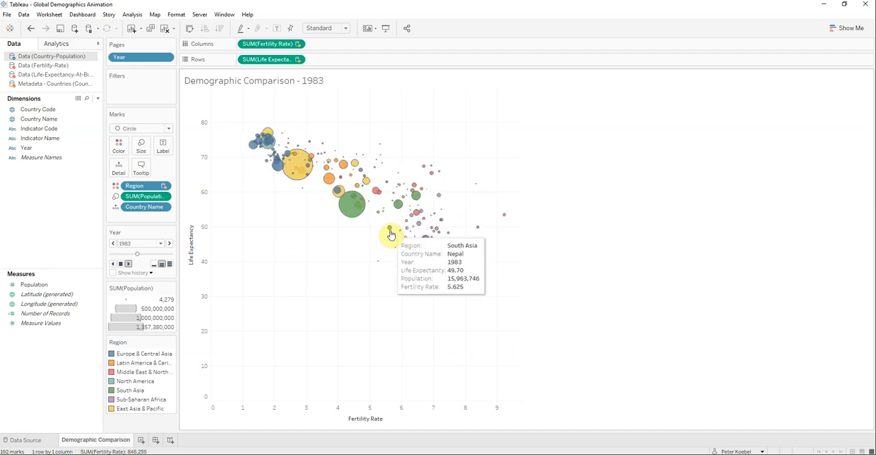
pyautogui.moveTo(346, 209)
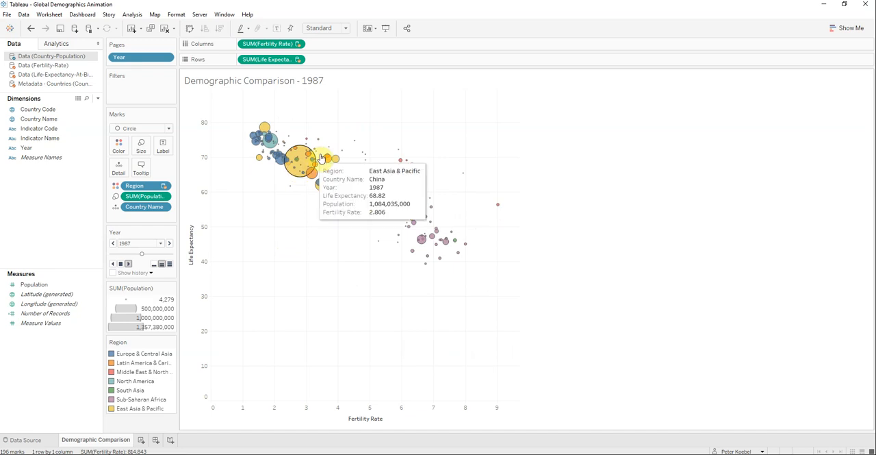
pyautogui.moveTo(343, 143)
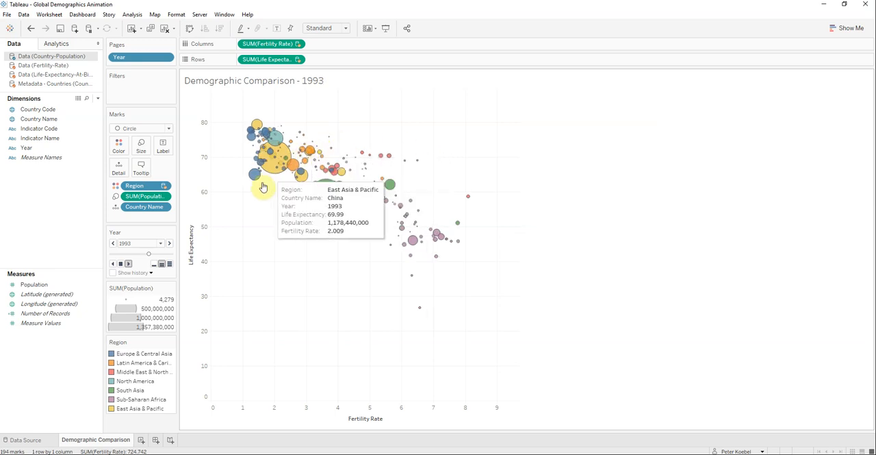
pyautogui.moveTo(254, 180)
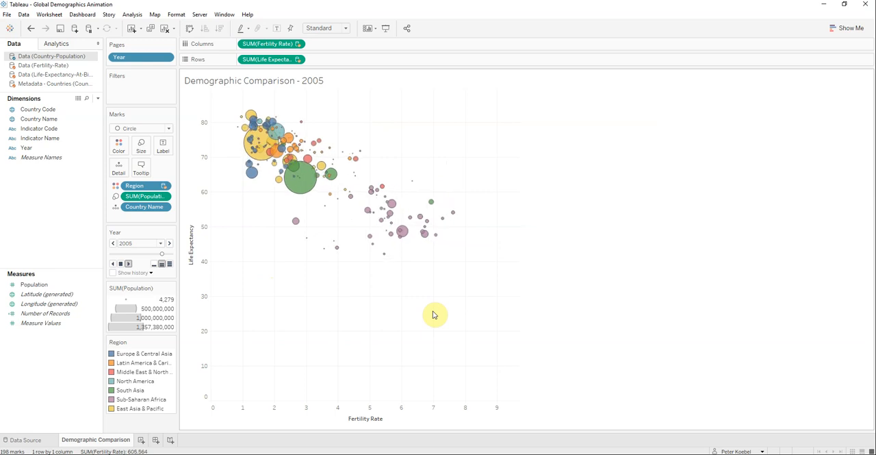
pyautogui.moveTo(450, 212)
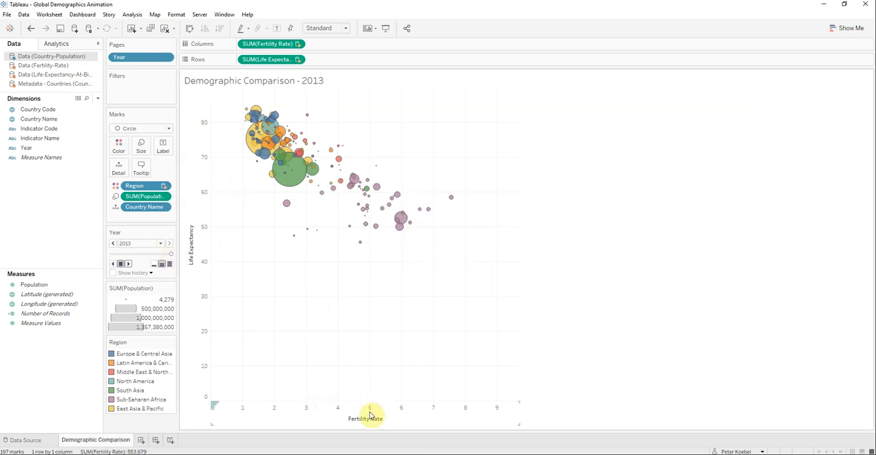
pyautogui.moveTo(171, 256); pyautogui.dragTo(107, 255)
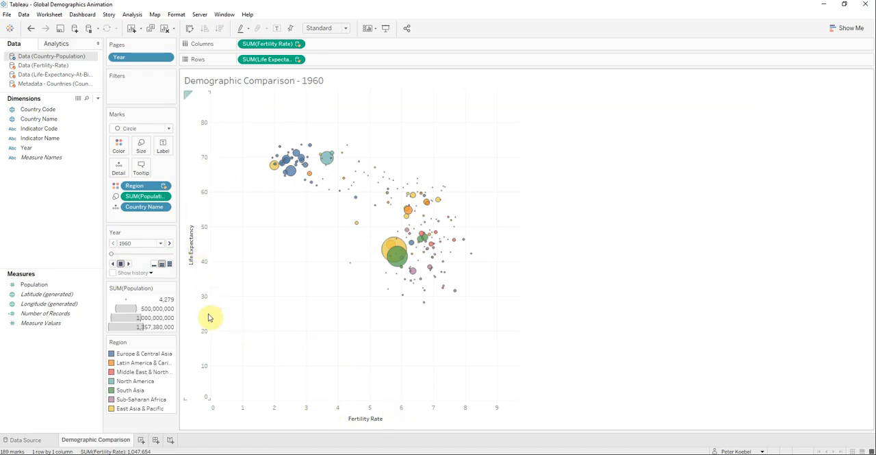
# Step: Replay the first years of the animation to examine the largest bubbles and return it to 1961
pyautogui.moveTo(394, 252)
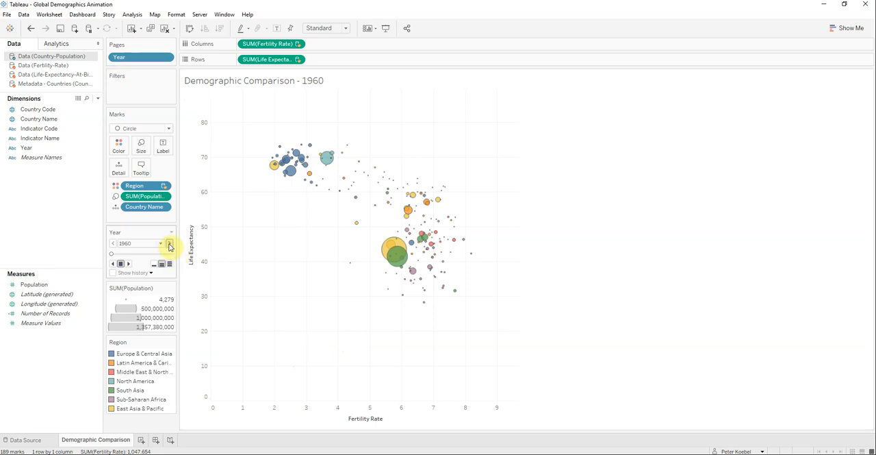
pyautogui.click(128, 264)
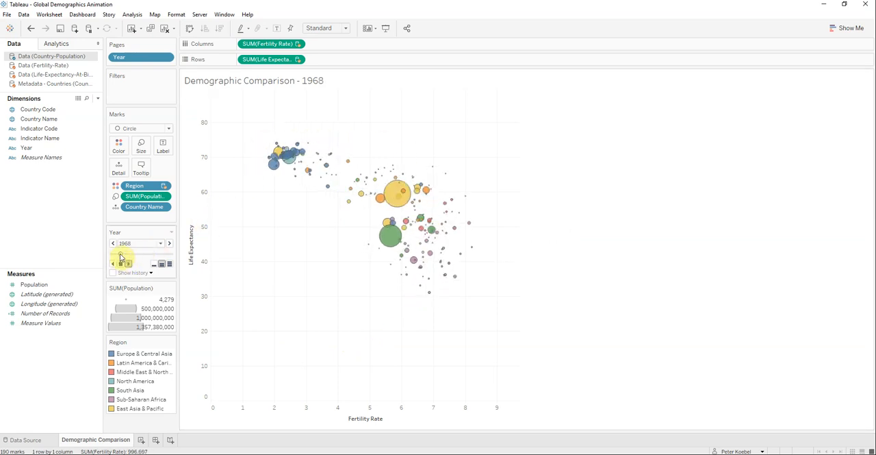
pyautogui.moveTo(115, 257); pyautogui.dragTo(104, 257)
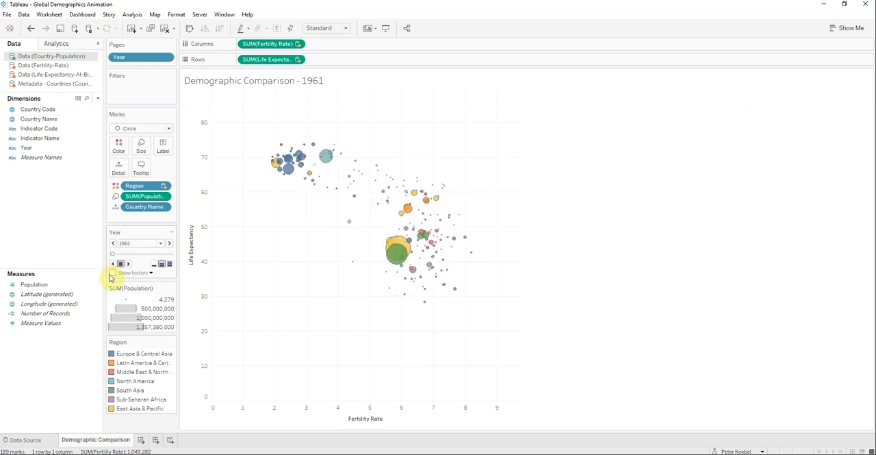
# Step: Make the Population mark sizes vary by range
pyautogui.click(142, 146)
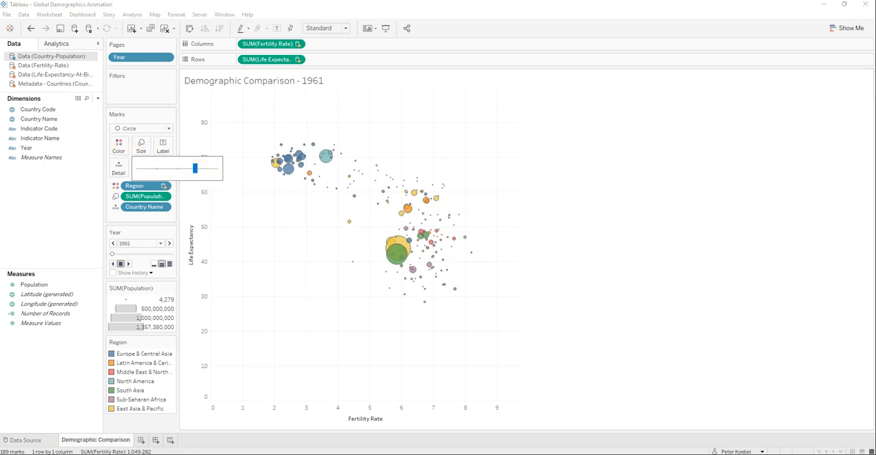
pyautogui.click(165, 198)
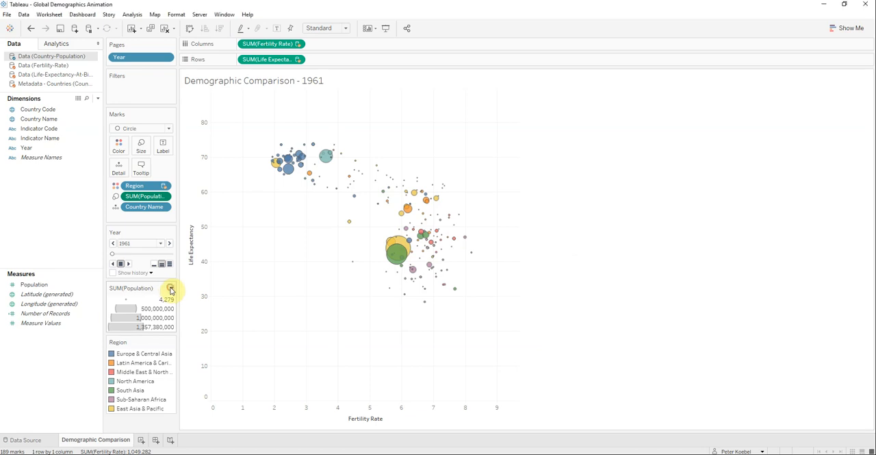
pyautogui.click(171, 288)
pyautogui.click(161, 298)
pyautogui.moveTo(469, 172); pyautogui.dragTo(648, 137)
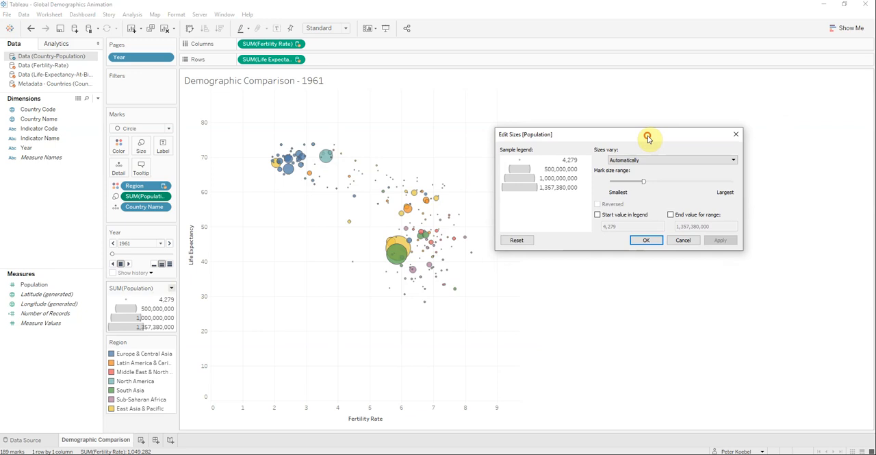
pyautogui.click(734, 159)
pyautogui.click(618, 176)
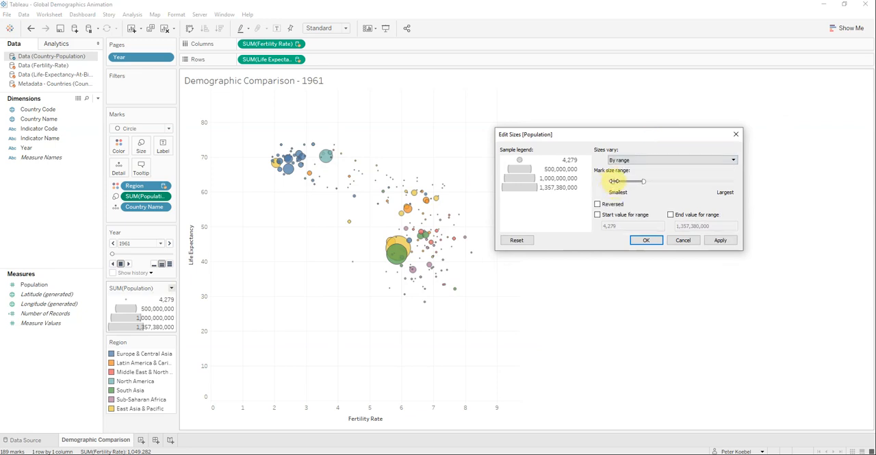
# Step: Lower the upper limit of the Population mark size range to about a quarter of the scale, applying a slightly smaller limit first
pyautogui.moveTo(645, 181); pyautogui.dragTo(636, 182)
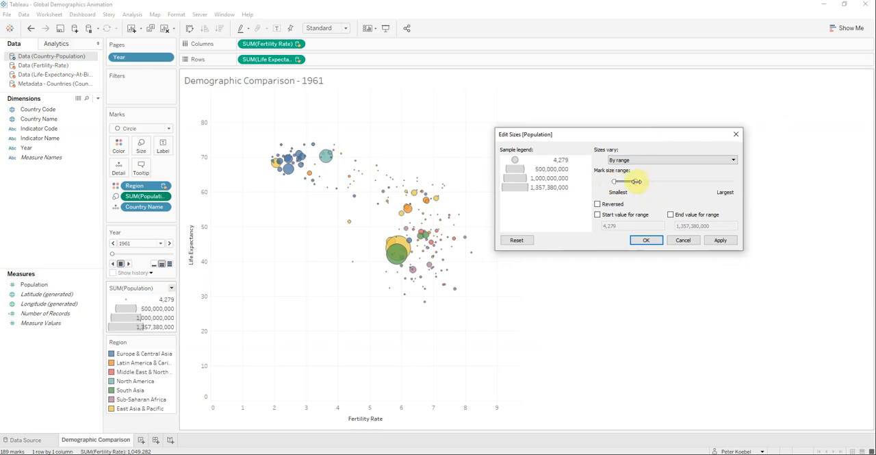
pyautogui.click(722, 239)
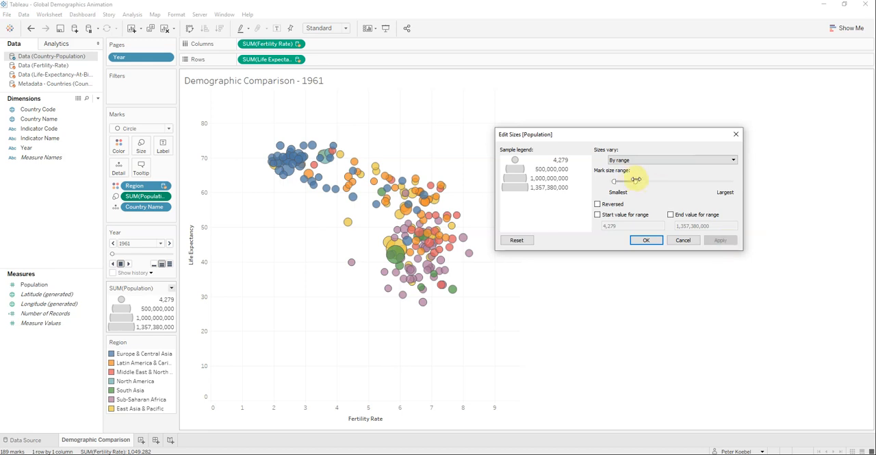
pyautogui.moveTo(636, 179); pyautogui.dragTo(638, 180)
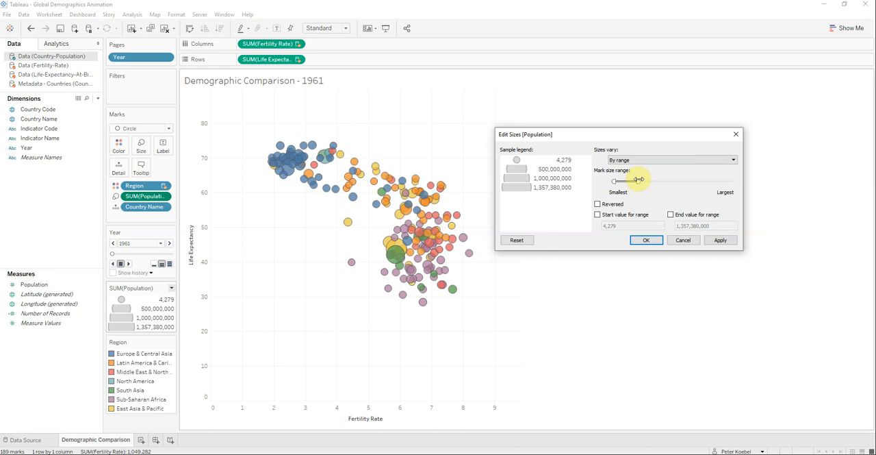
pyautogui.click(650, 242)
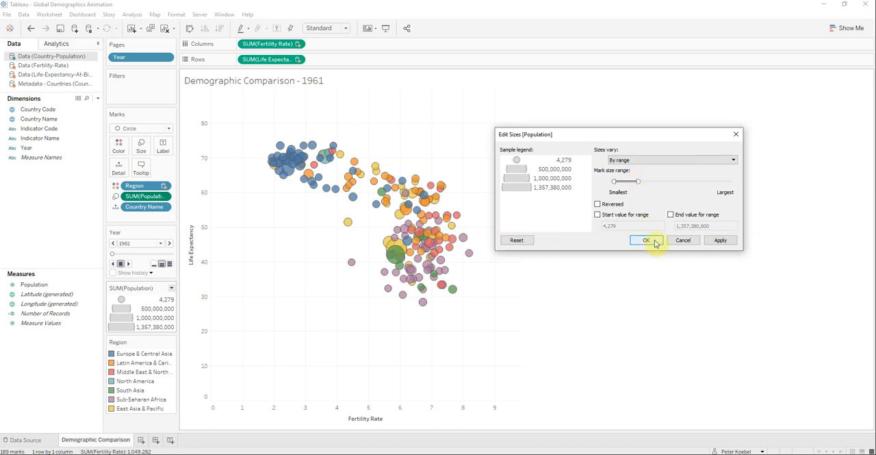
pyautogui.click(720, 240)
pyautogui.click(648, 241)
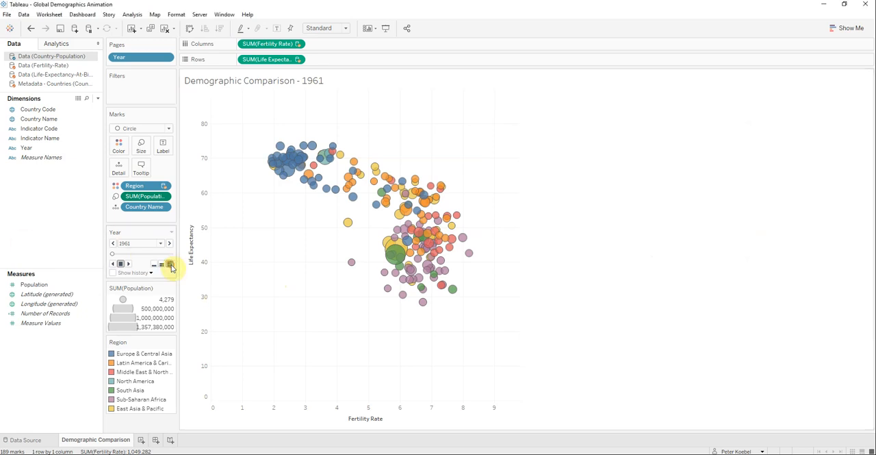
# Step: Play the animation with the resized bubbles at fast speed through 2013 and return it to 1960
pyautogui.click(127, 263)
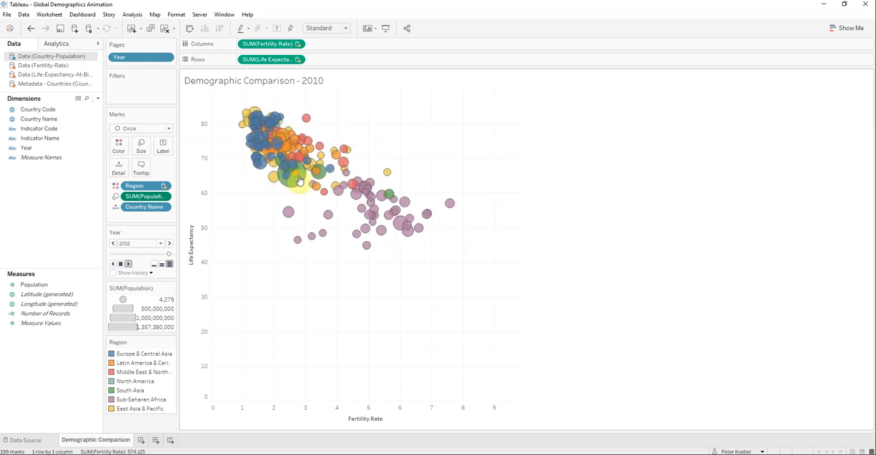
pyautogui.moveTo(290, 181)
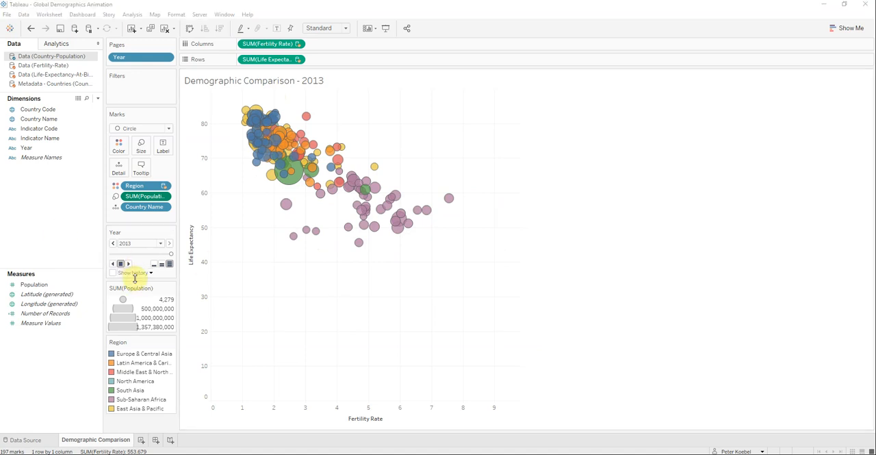
pyautogui.moveTo(171, 256); pyautogui.dragTo(110, 256)
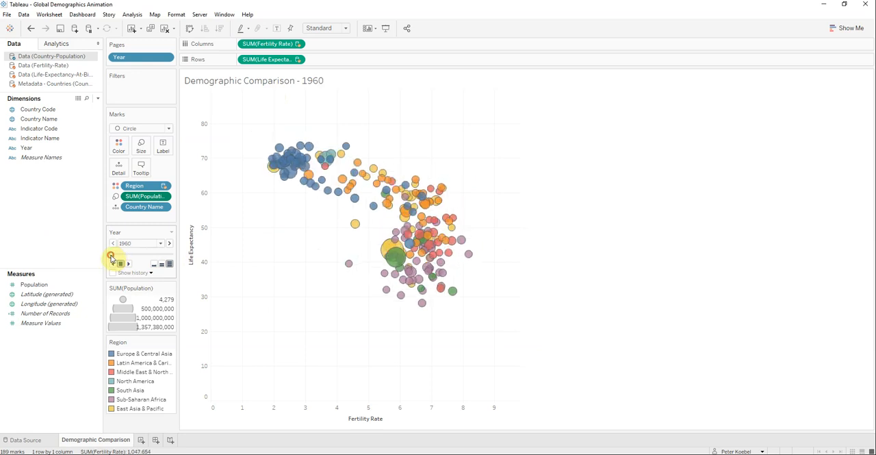
# Step: Set the playback to normal speed, turn on mark history, and review its display options
pyautogui.click(163, 266)
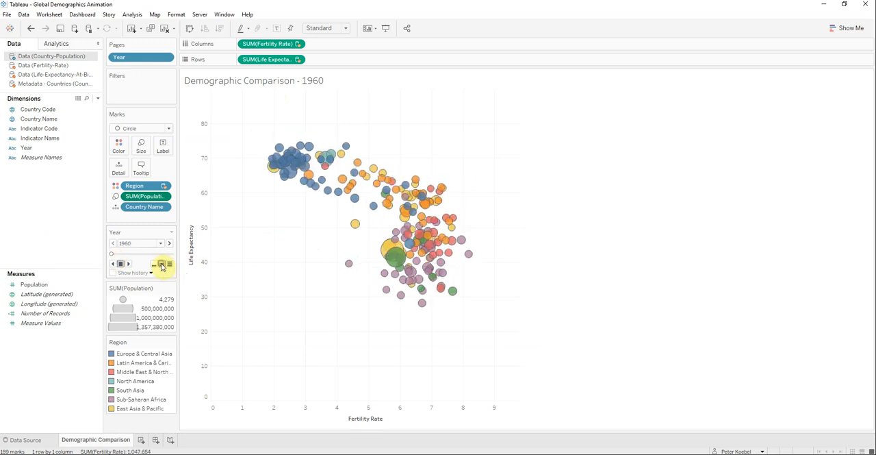
pyautogui.click(113, 273)
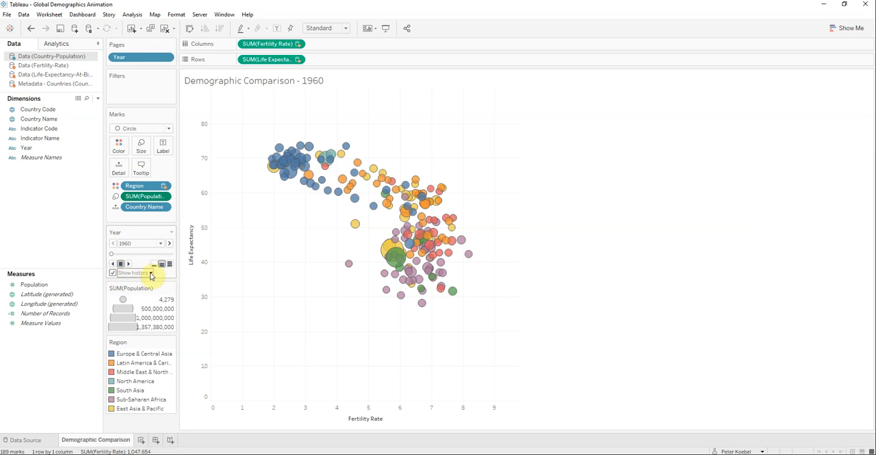
pyautogui.click(151, 273)
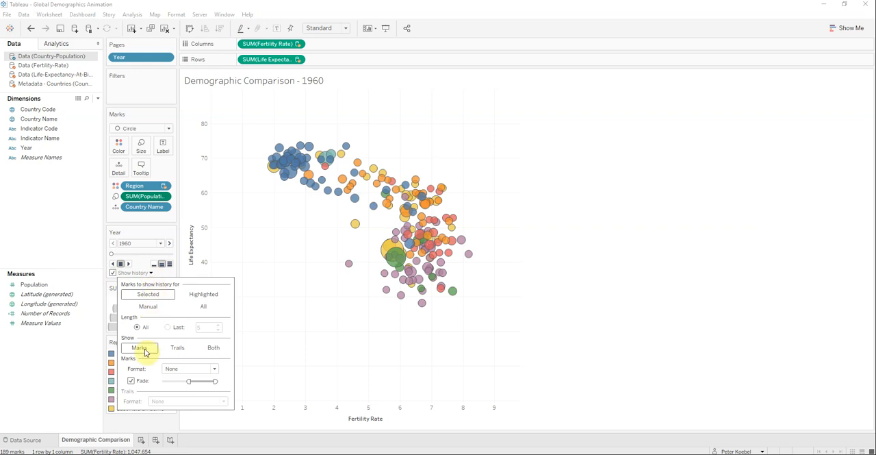
pyautogui.click(287, 276)
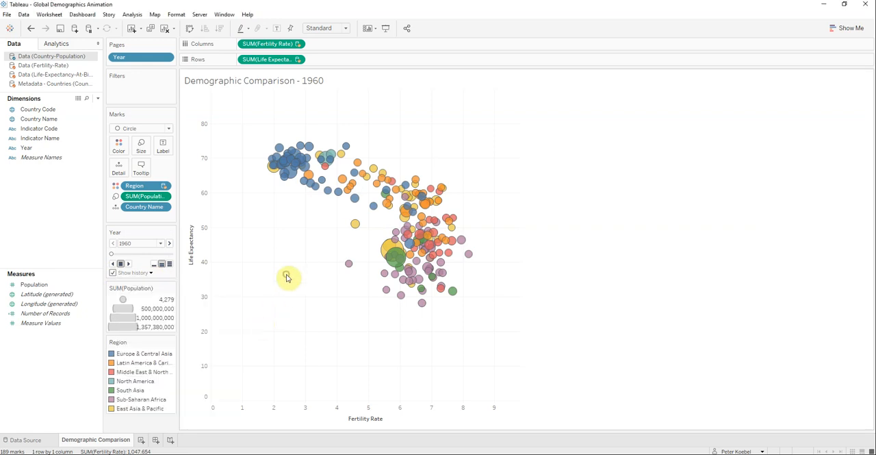
# Step: Select the Kazakhstan bubble and play the animation from 1960 to trace its history
pyautogui.click(353, 197)
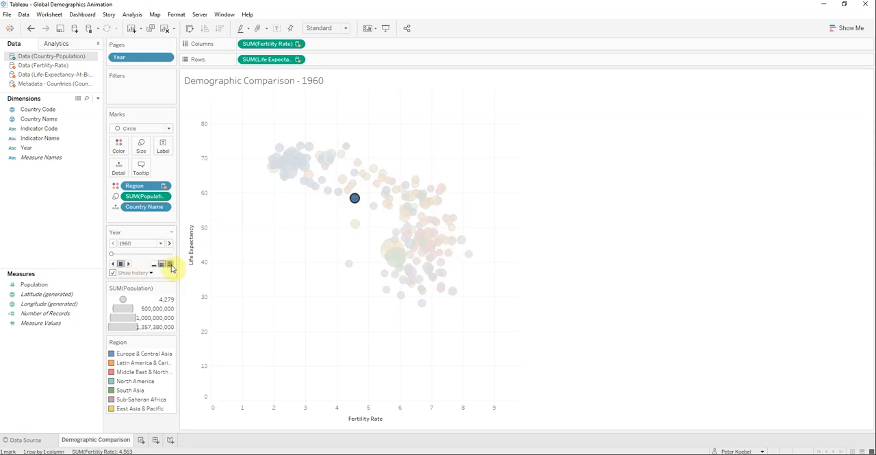
pyautogui.click(129, 264)
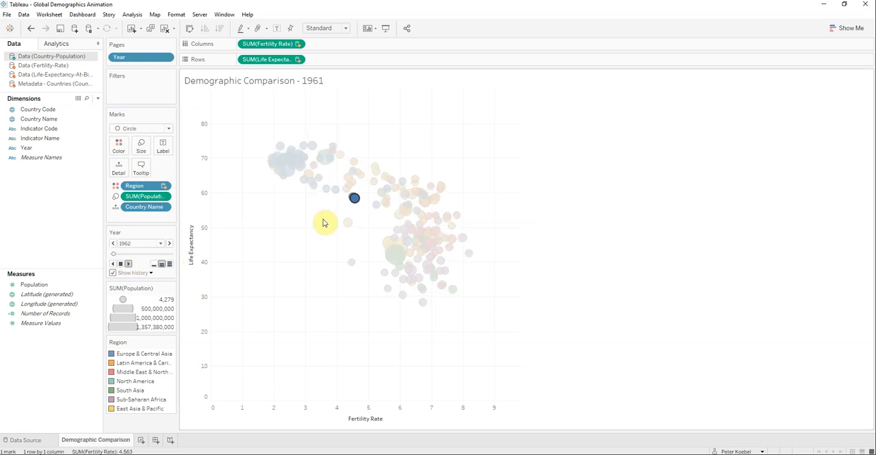
# Step: Inspect the mark histories of several countries' bubbles during playback and at 2013, ending with no bubble selected
pyautogui.moveTo(352, 197)
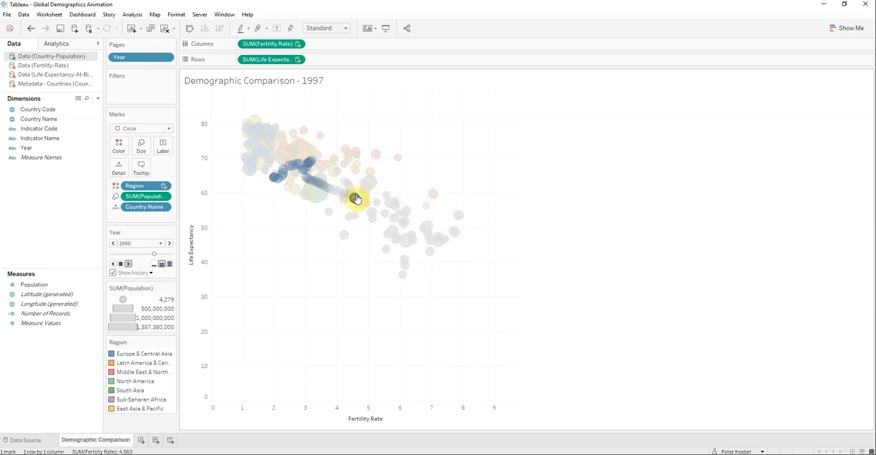
pyautogui.click(307, 169)
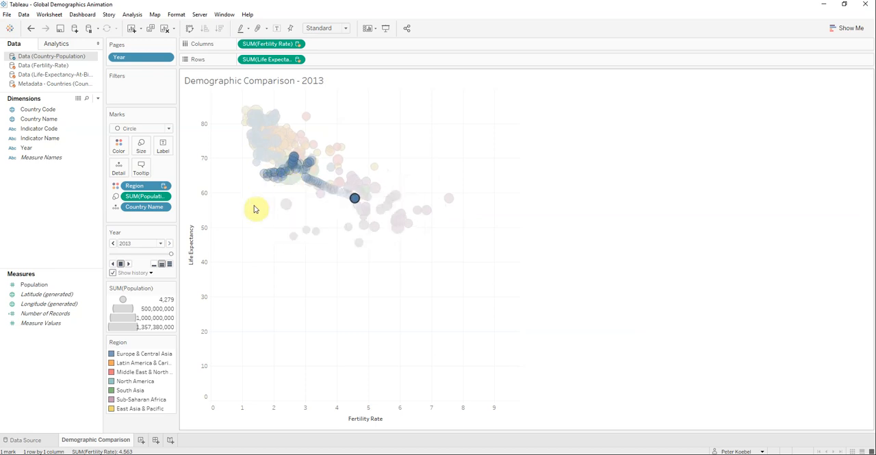
pyautogui.moveTo(275, 179)
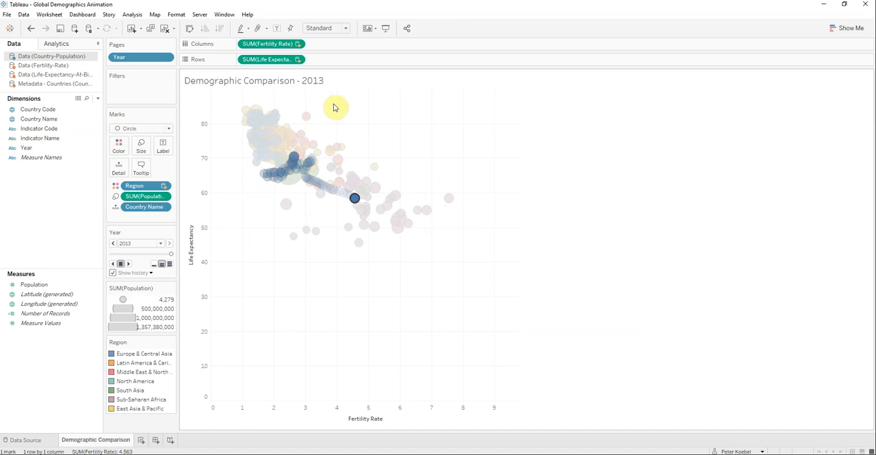
pyautogui.click(306, 117)
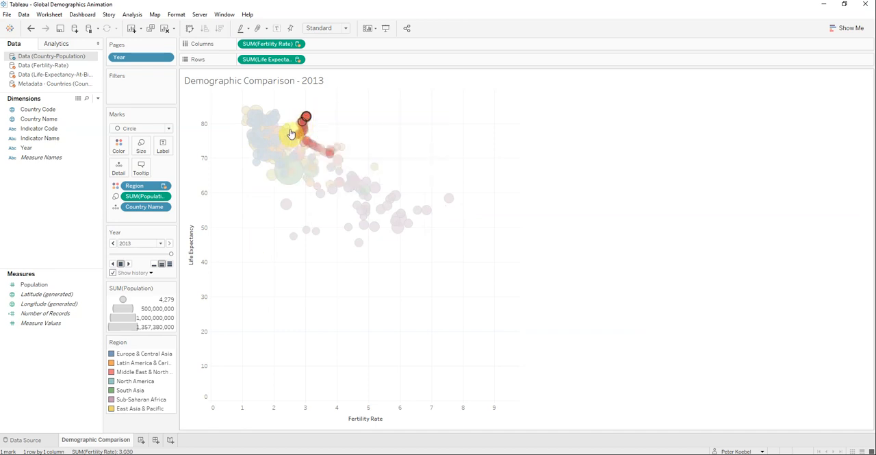
pyautogui.click(266, 154)
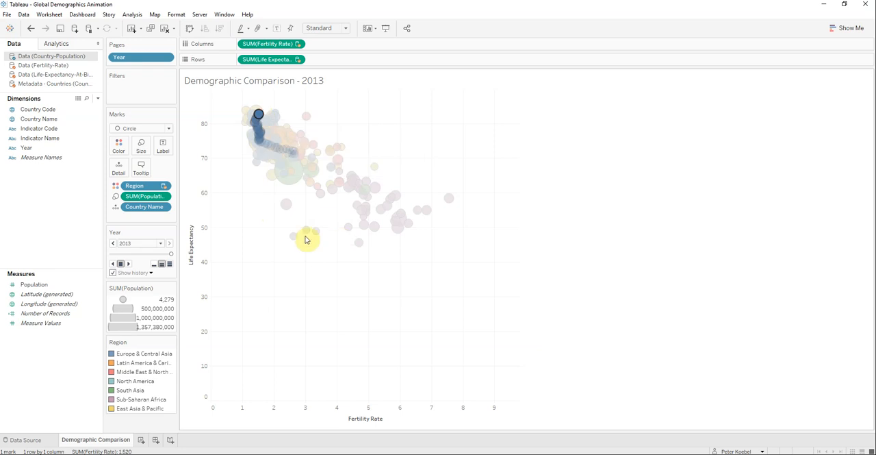
pyautogui.click(237, 256)
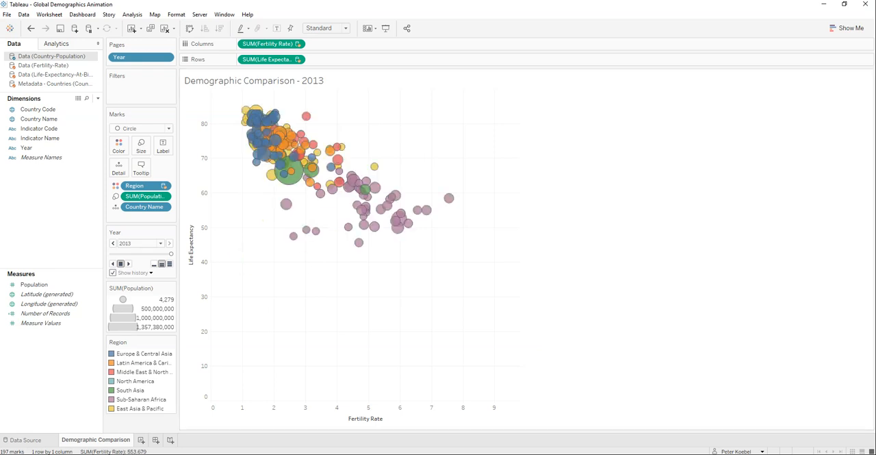
# Step: Show the mark history for all bubbles and return the animation to 1960
pyautogui.click(151, 273)
pyautogui.click(204, 306)
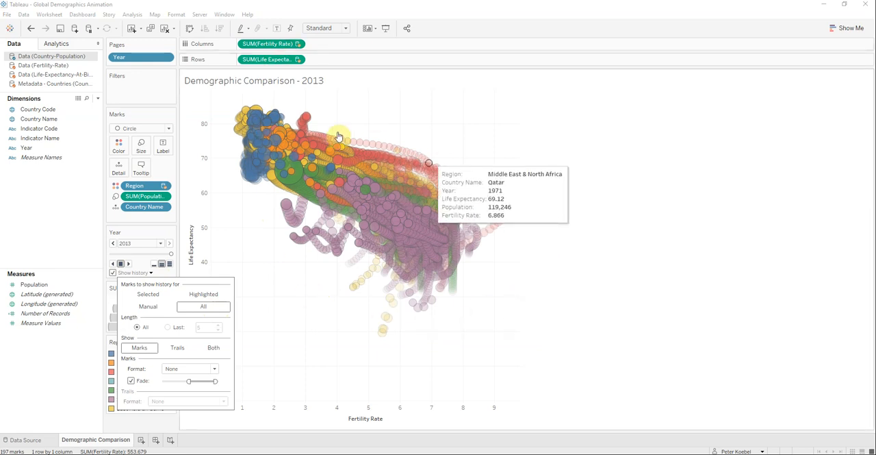
pyautogui.click(307, 287)
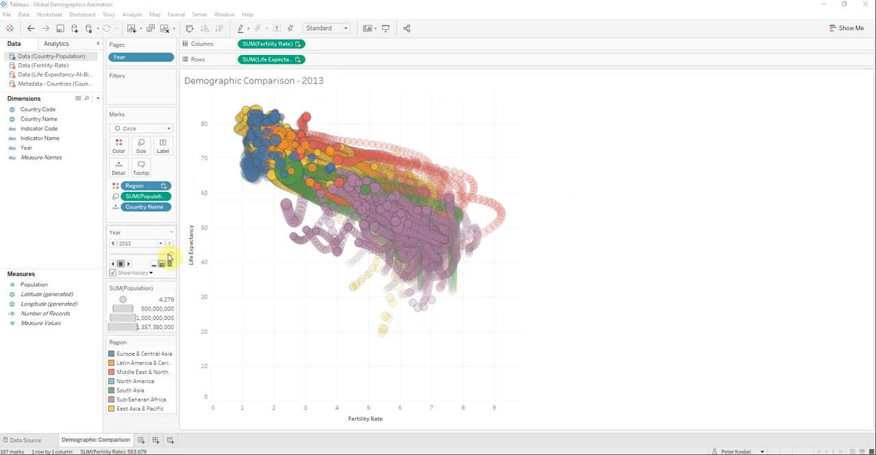
pyautogui.moveTo(171, 255); pyautogui.dragTo(110, 253)
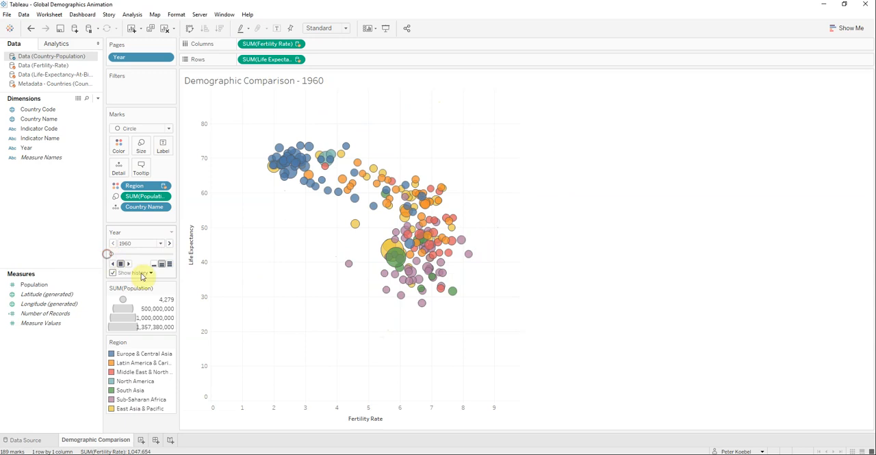
# Step: Add an area annotation above the bubbles near fertility rate 7 and insert the Page Name field as its text
pyautogui.rightClick(426, 111)
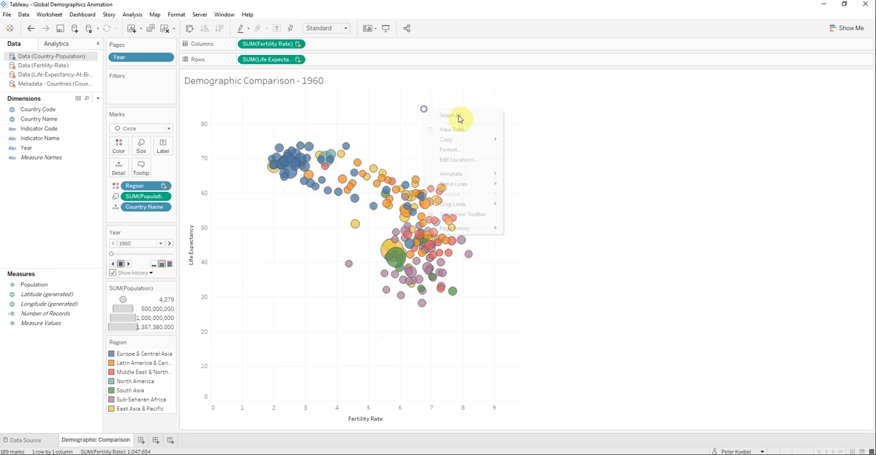
pyautogui.moveTo(469, 174)
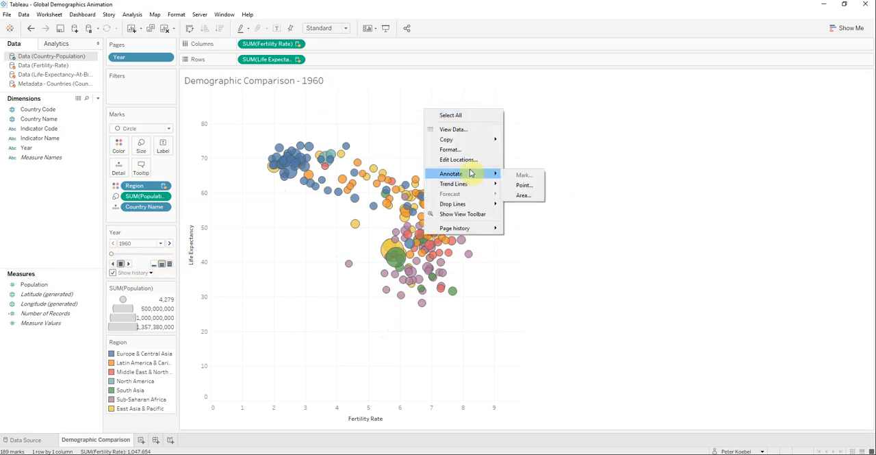
pyautogui.click(538, 197)
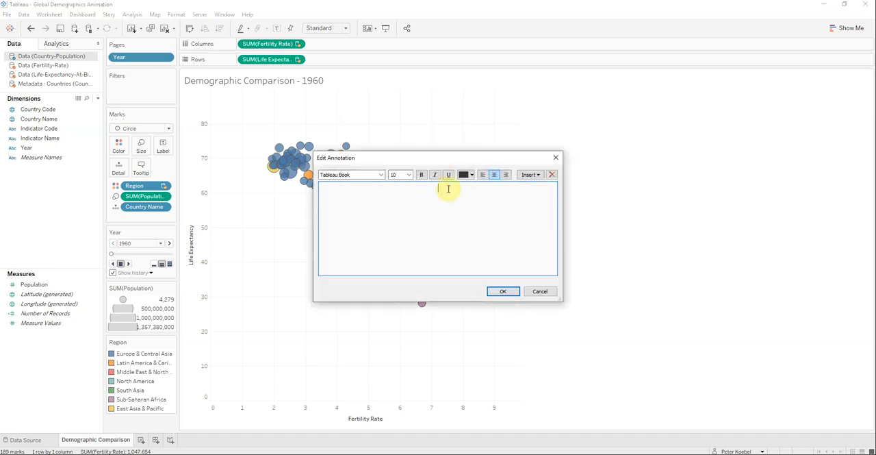
pyautogui.moveTo(447, 159); pyautogui.dragTo(489, 98)
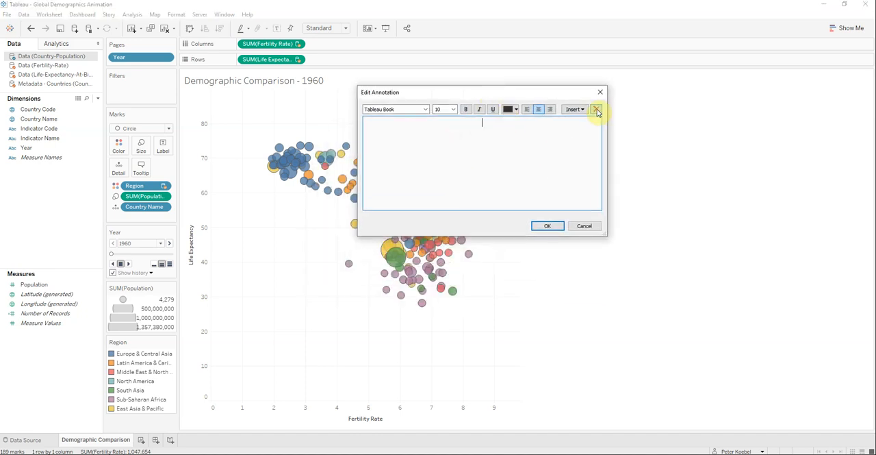
pyautogui.click(576, 109)
pyautogui.click(588, 175)
# Step: Format the annotation's Page Name text at size 48 in dark gray and apply it
pyautogui.moveTo(524, 123); pyautogui.dragTo(460, 123)
pyautogui.click(454, 109)
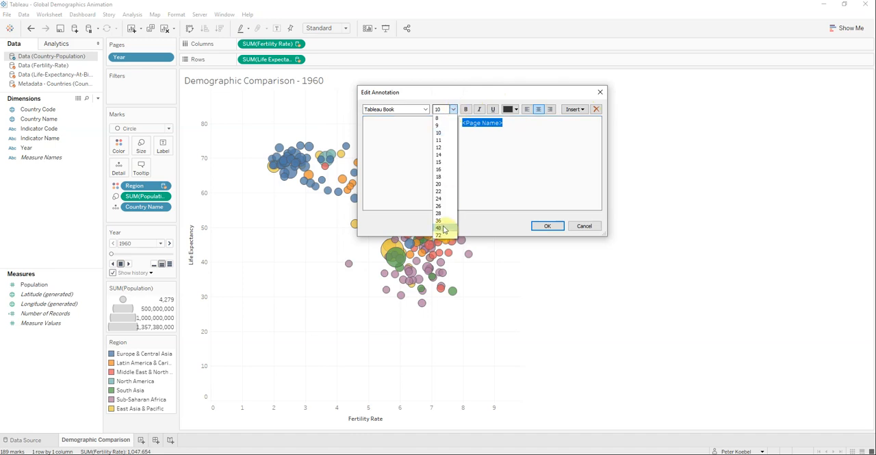
pyautogui.click(441, 227)
pyautogui.click(511, 109)
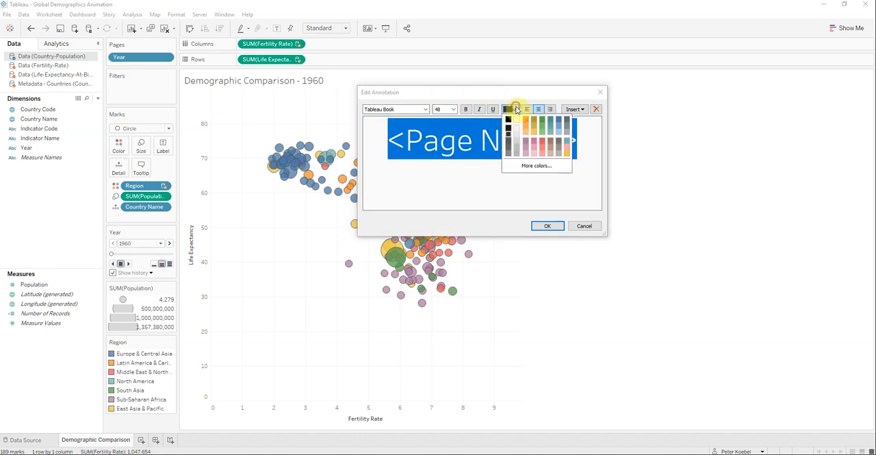
pyautogui.click(510, 147)
pyautogui.click(548, 225)
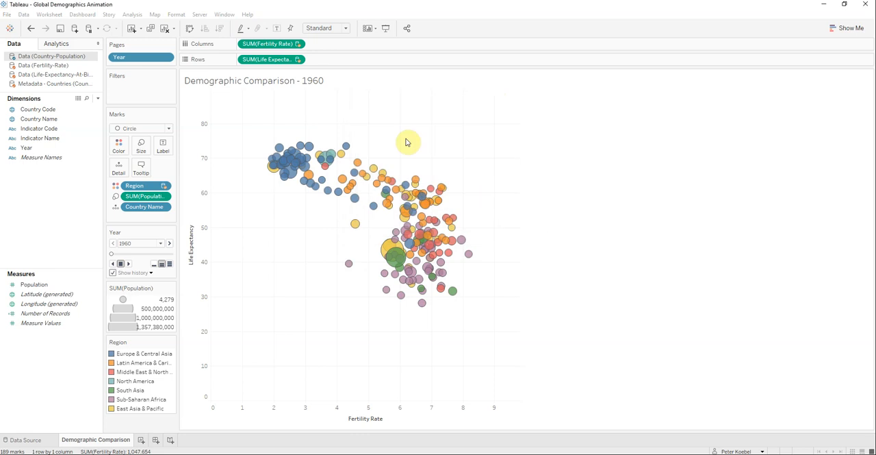
# Step: Widen the year annotation box to fit the year on one line and shift it slightly down and left
pyautogui.click(431, 132)
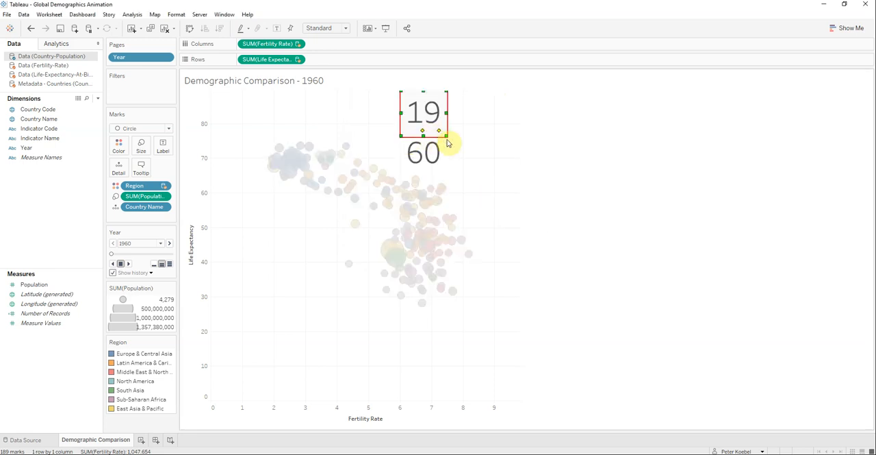
pyautogui.moveTo(449, 115); pyautogui.dragTo(486, 111)
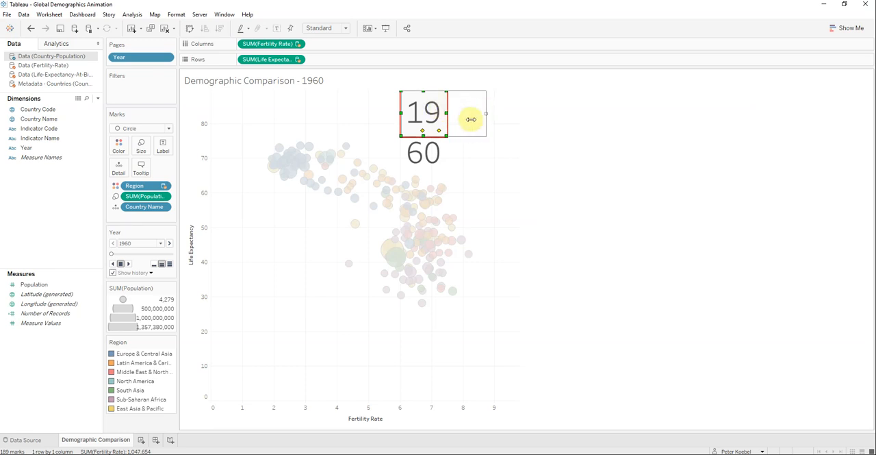
pyautogui.moveTo(410, 102); pyautogui.dragTo(408, 108)
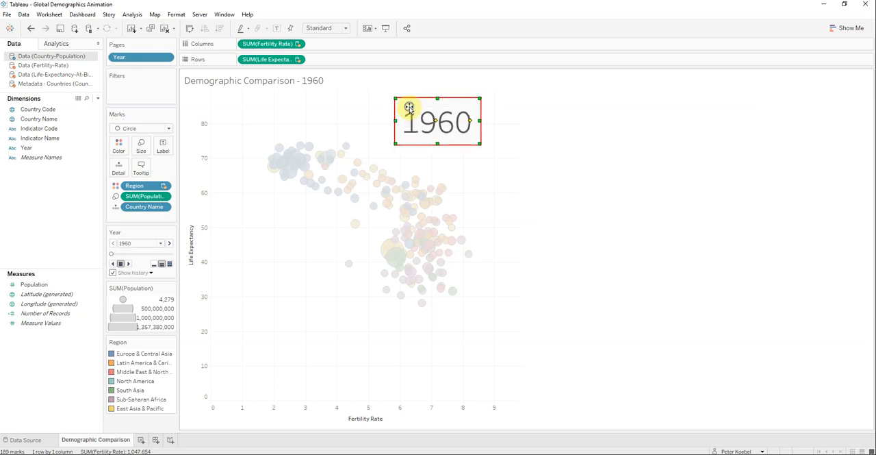
# Step: Set the year annotation's shading to None, nudge the box slightly up and right, and deselect it
pyautogui.rightClick(409, 108)
pyautogui.click(423, 121)
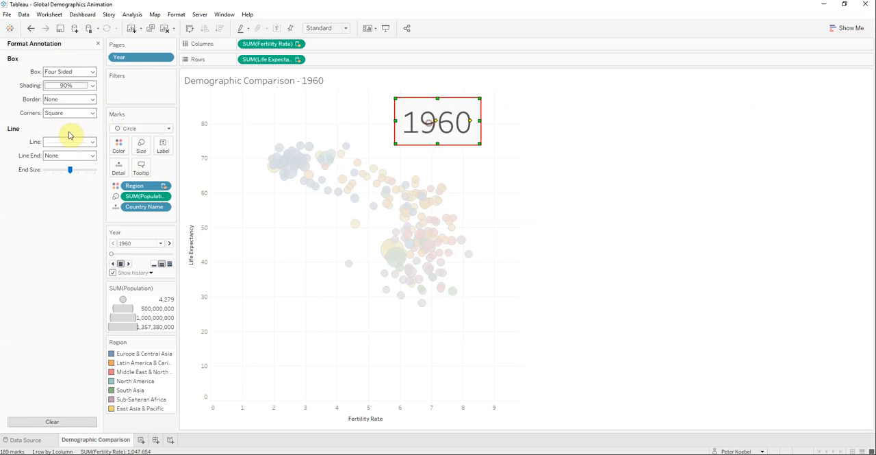
pyautogui.click(91, 85)
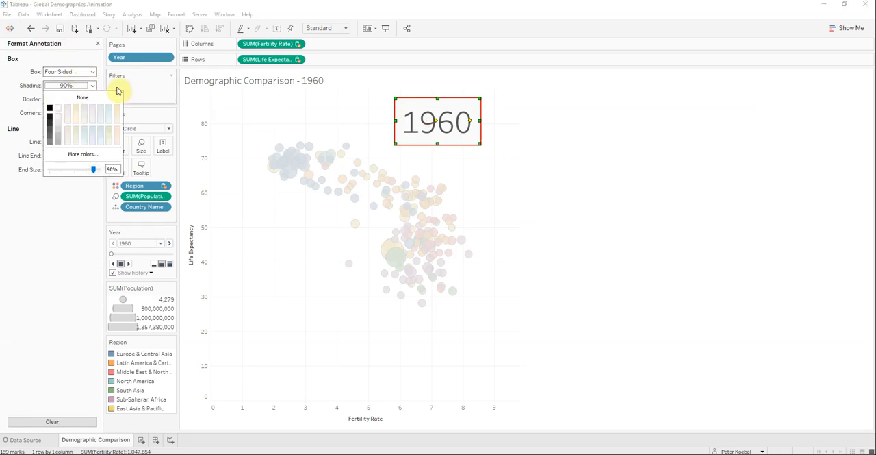
pyautogui.click(83, 97)
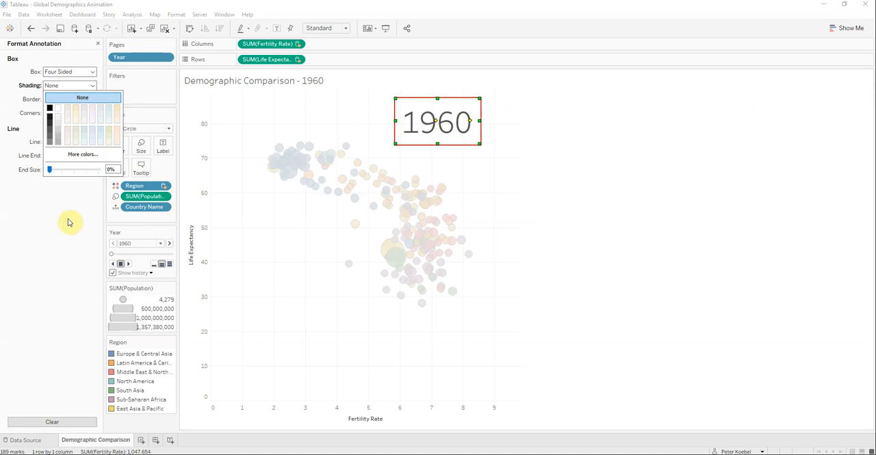
pyautogui.click(69, 222)
pyautogui.click(98, 43)
pyautogui.moveTo(414, 107); pyautogui.dragTo(420, 106)
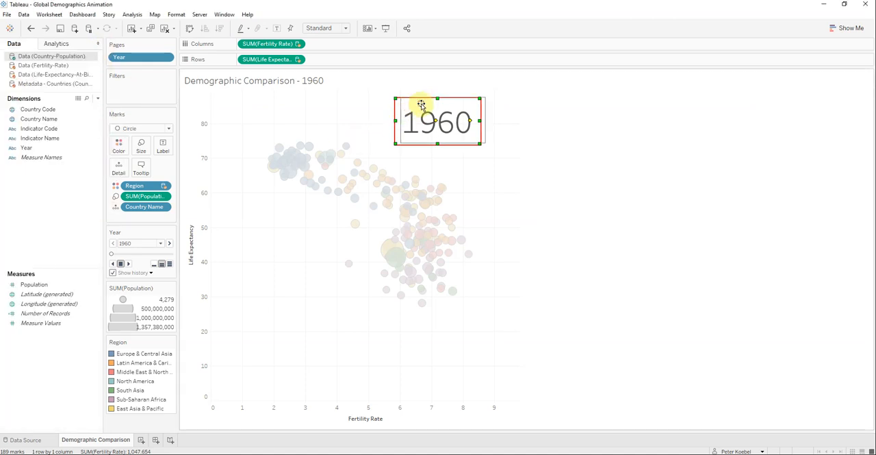
pyautogui.click(426, 158)
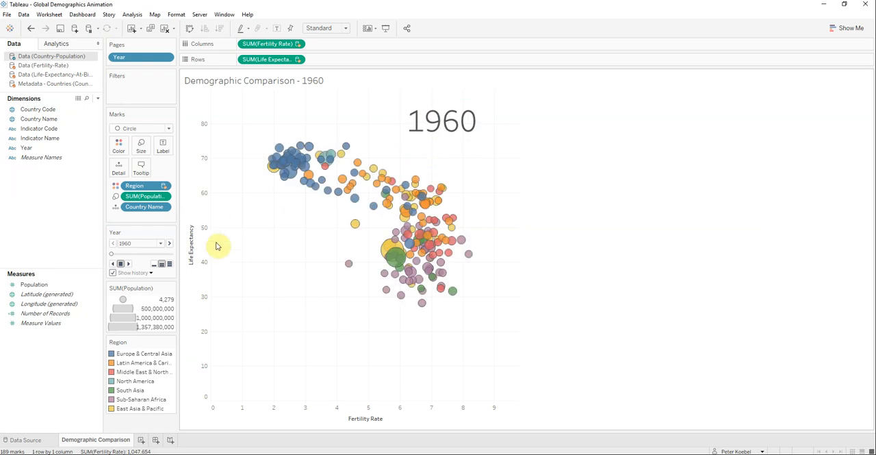
# Step: Check the history options, set playback to fast speed, and play the animation from 1960 through 2013 with all mark histories
pyautogui.click(151, 273)
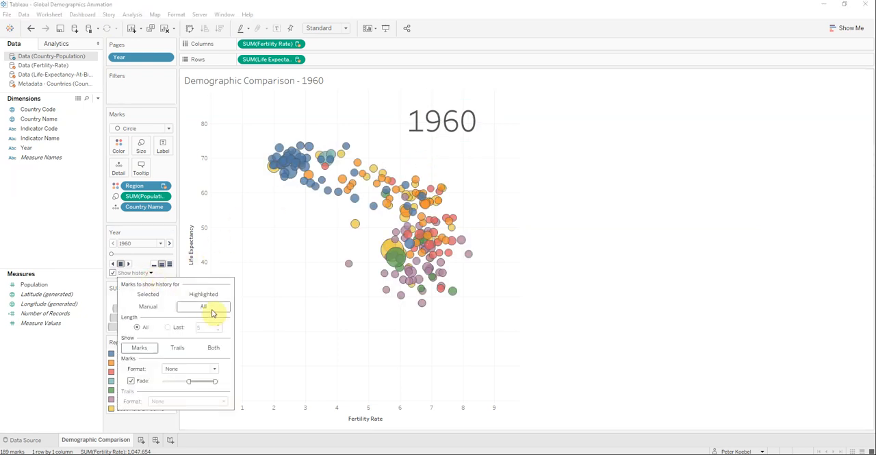
pyautogui.click(170, 262)
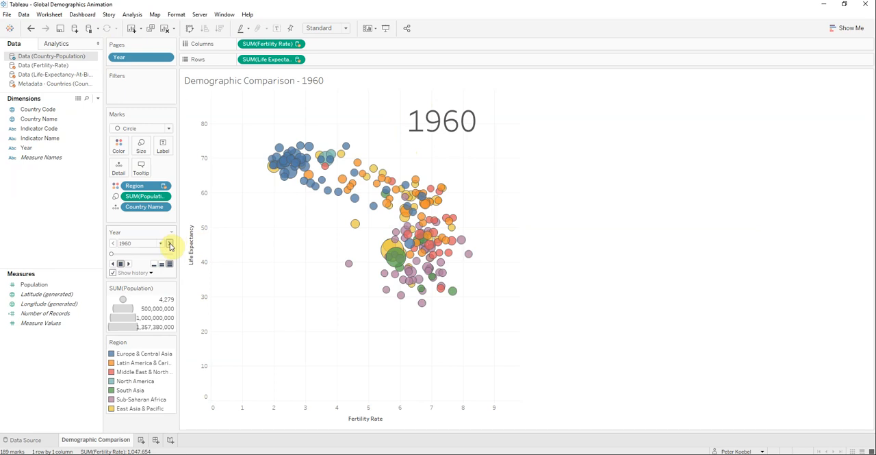
pyautogui.click(170, 244)
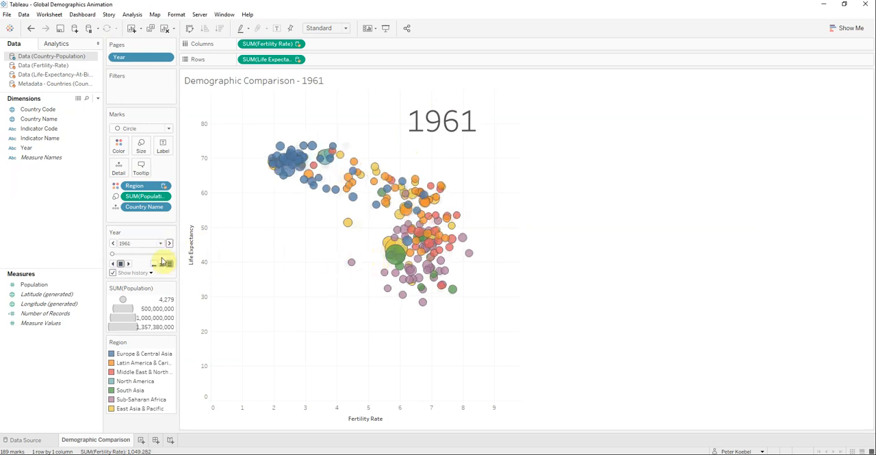
pyautogui.click(127, 264)
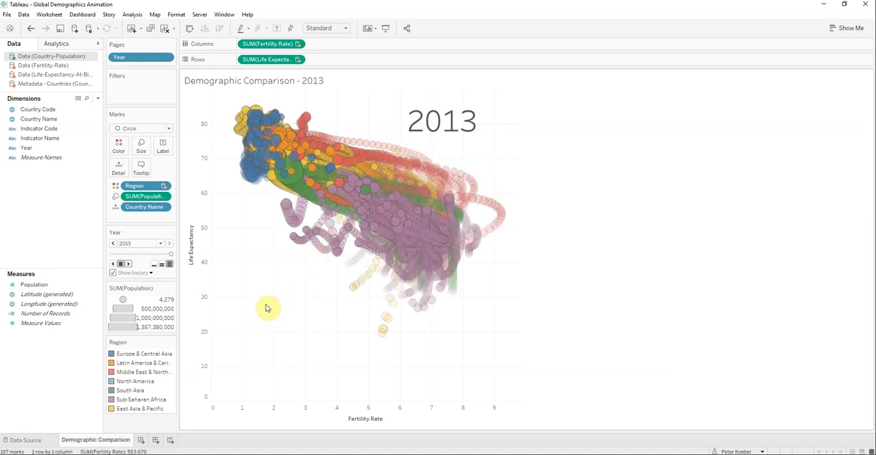
pyautogui.moveTo(386, 339)
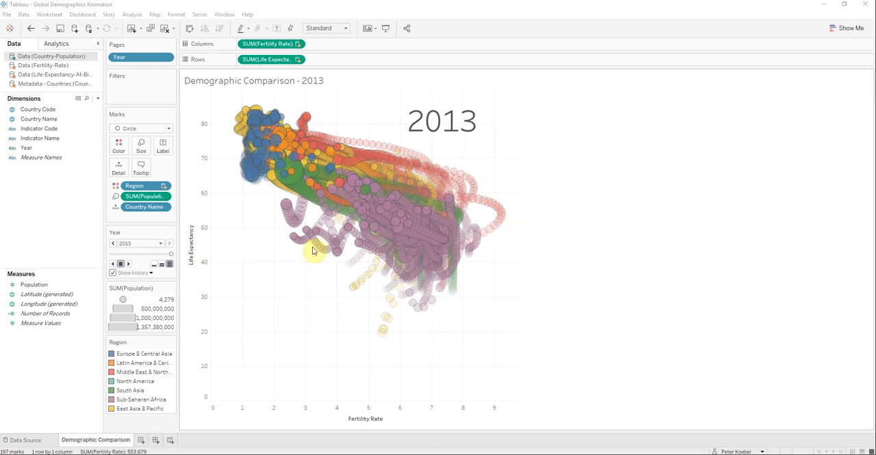
# Step: Return the animation to 1960 and set the history to show trails for selected marks only
pyautogui.moveTo(171, 253); pyautogui.dragTo(106, 259)
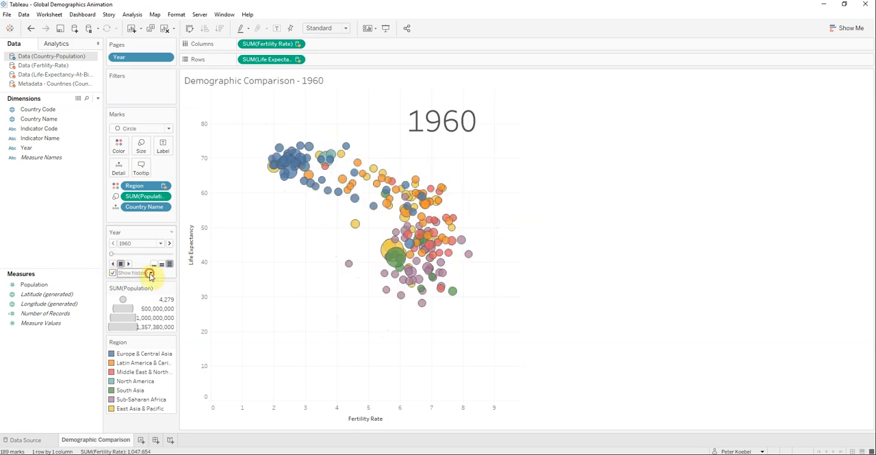
pyautogui.click(150, 273)
pyautogui.click(180, 348)
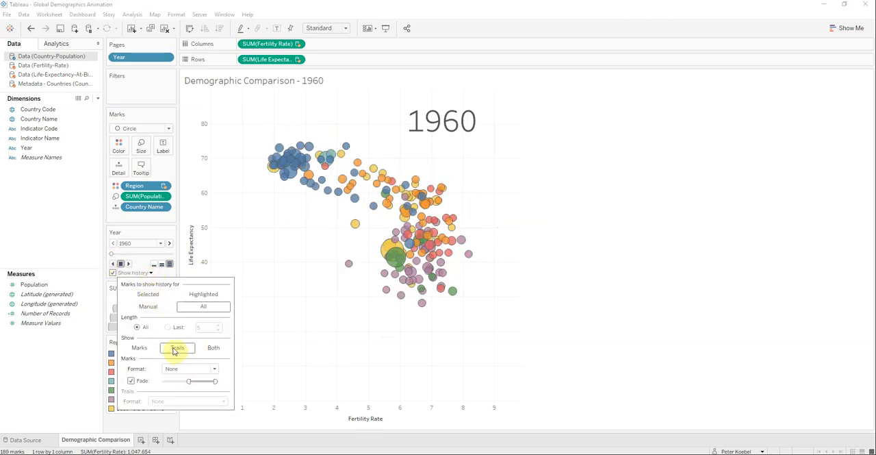
pyautogui.click(149, 299)
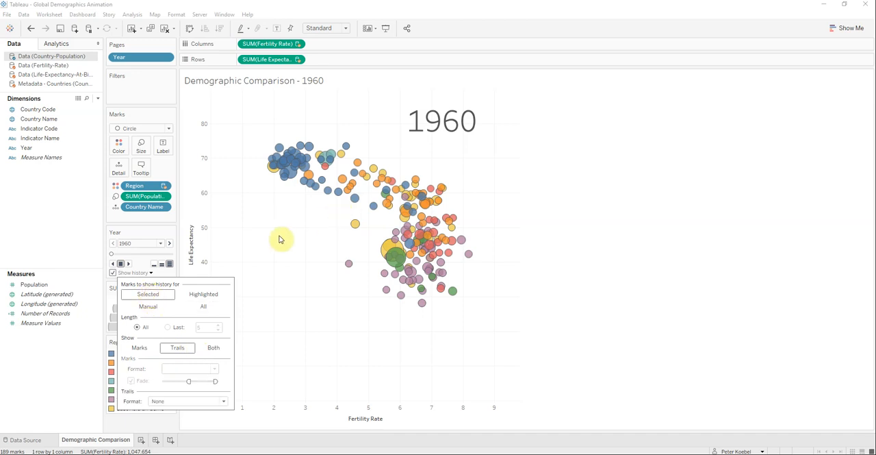
# Step: Select the orange Latin America & Caribbean bubble near fertility rate 4.8 and play the animation to trace its trail
pyautogui.click(354, 198)
pyautogui.moveTo(368, 179)
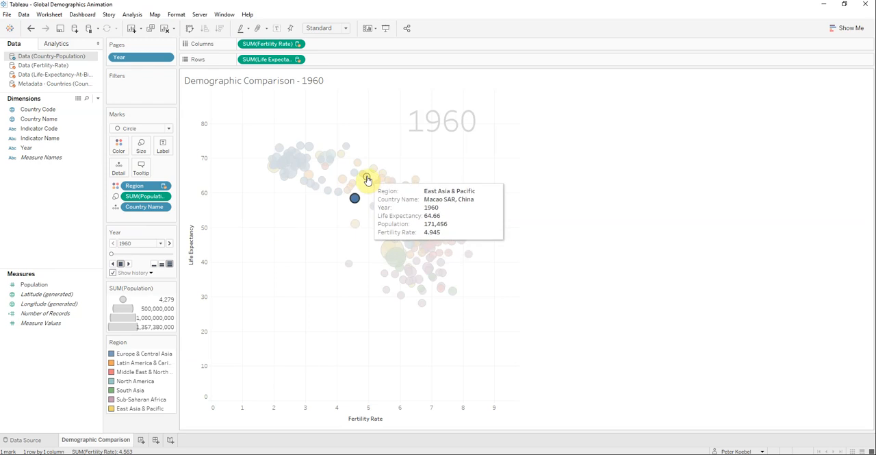
pyautogui.click(363, 176)
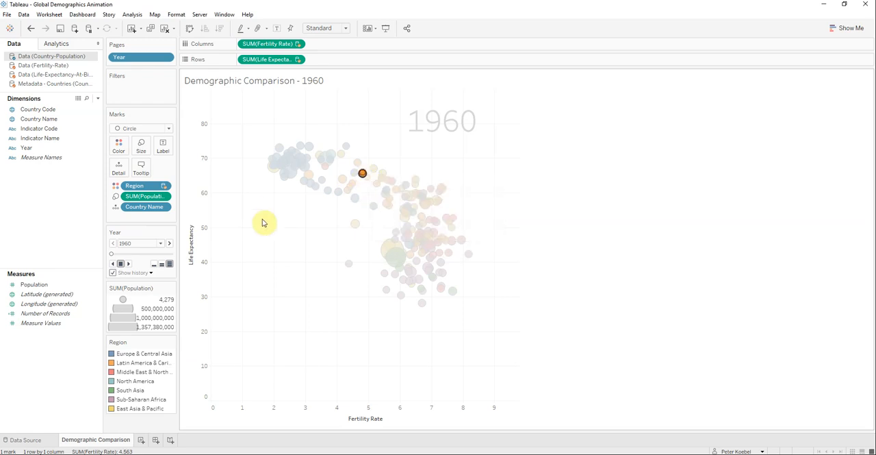
pyautogui.click(128, 263)
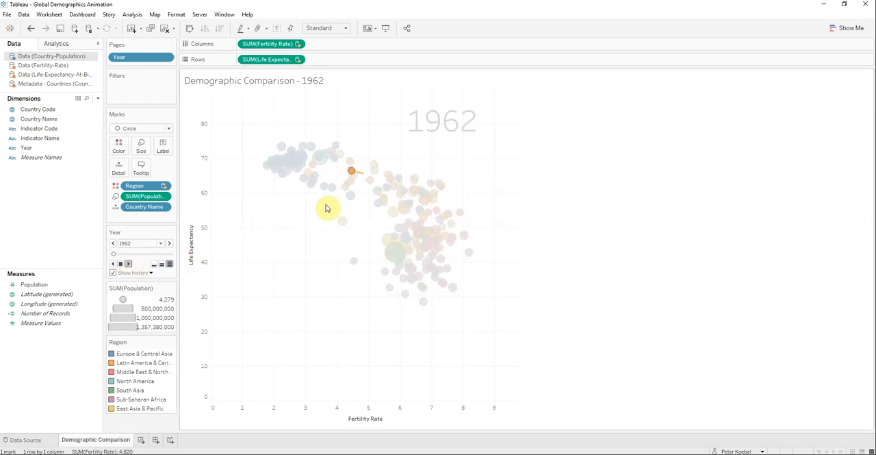
# Step: Set the history to show trails for highlighted marks and clear the orange bubble's selection
pyautogui.moveTo(332, 177)
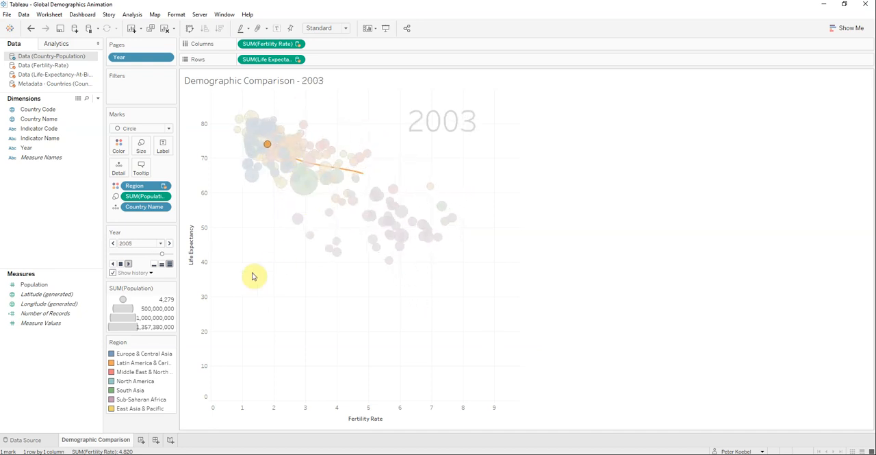
pyautogui.click(151, 272)
pyautogui.click(202, 294)
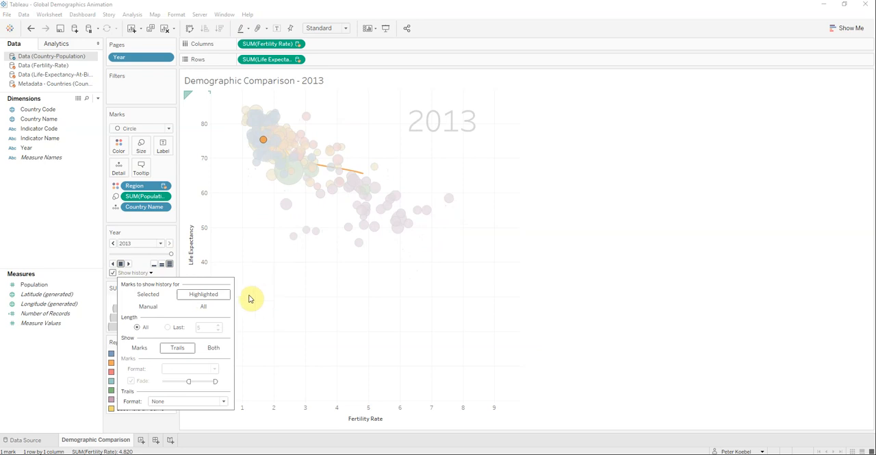
pyautogui.click(299, 301)
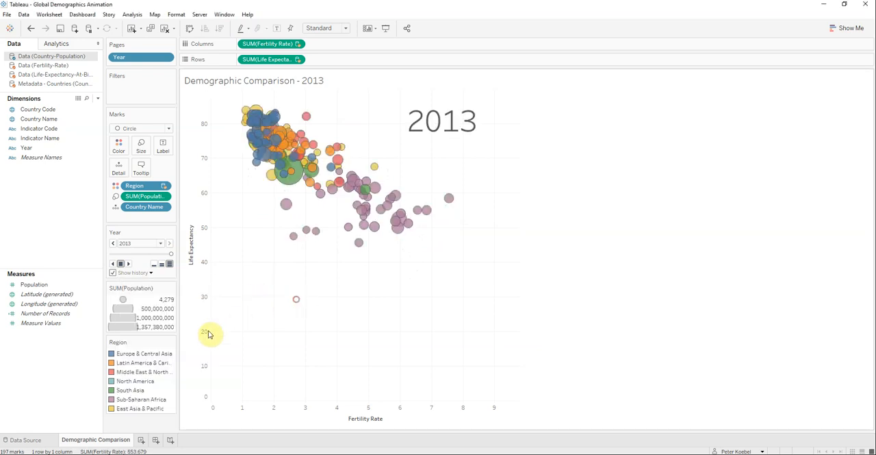
# Step: Highlight Latin America & Caribbean, North America and Sub-Saharan Africa in turn to compare their trails, and clear the highlight
pyautogui.click(128, 366)
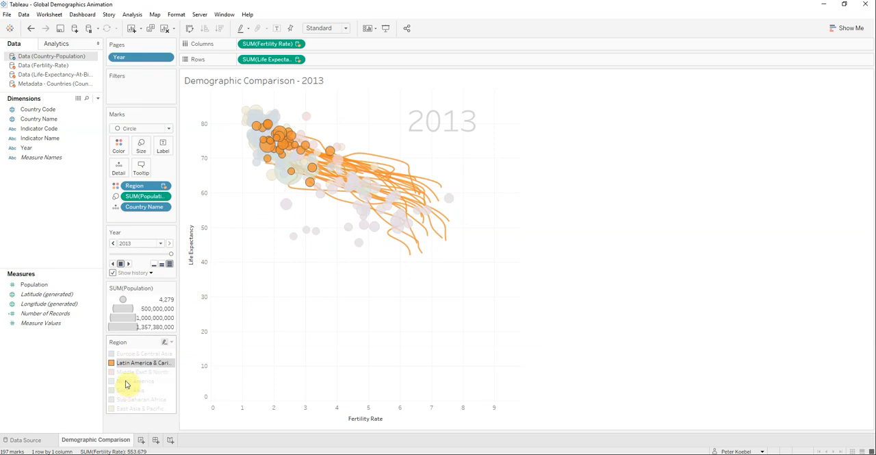
pyautogui.click(126, 382)
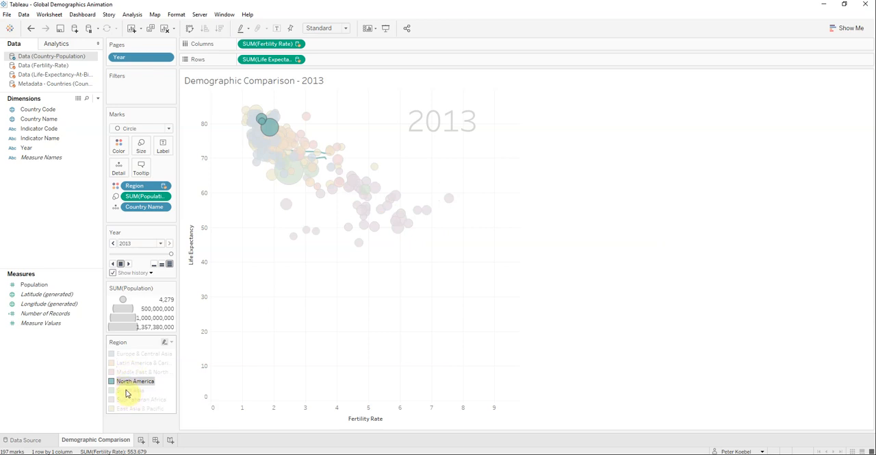
pyautogui.click(138, 401)
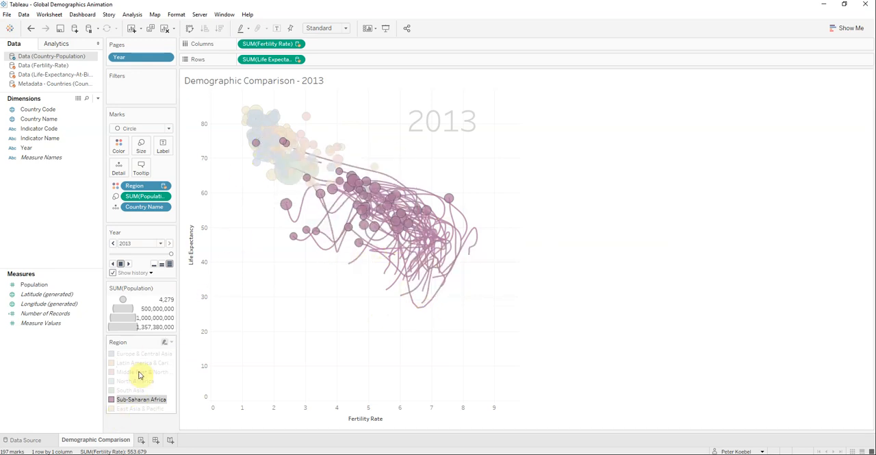
pyautogui.click(260, 322)
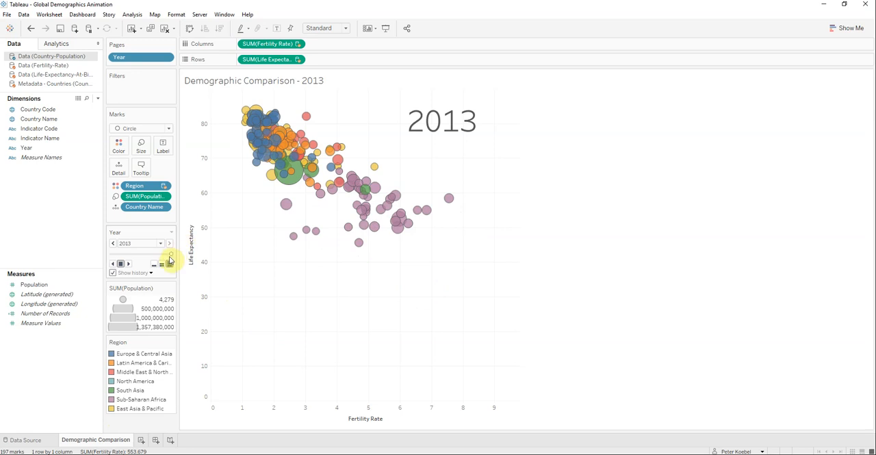
# Step: Return the animation to 1960 and set the history to show for manually chosen marks
pyautogui.click(152, 273)
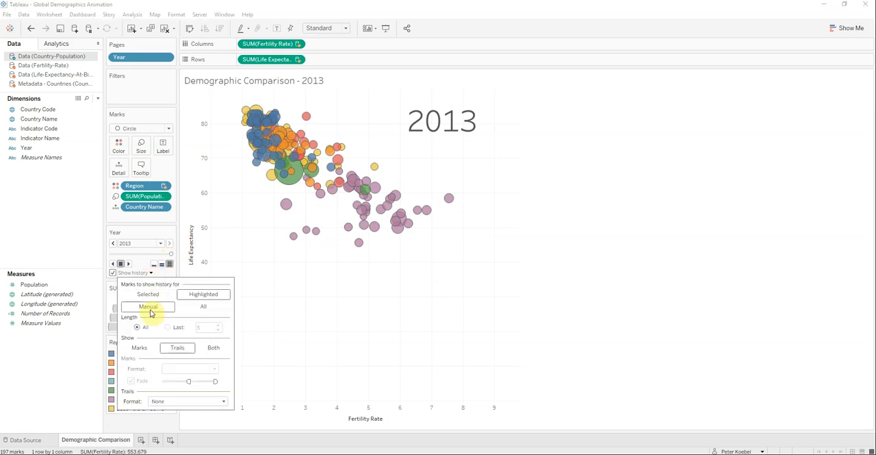
pyautogui.moveTo(170, 256); pyautogui.dragTo(102, 254)
pyautogui.click(152, 273)
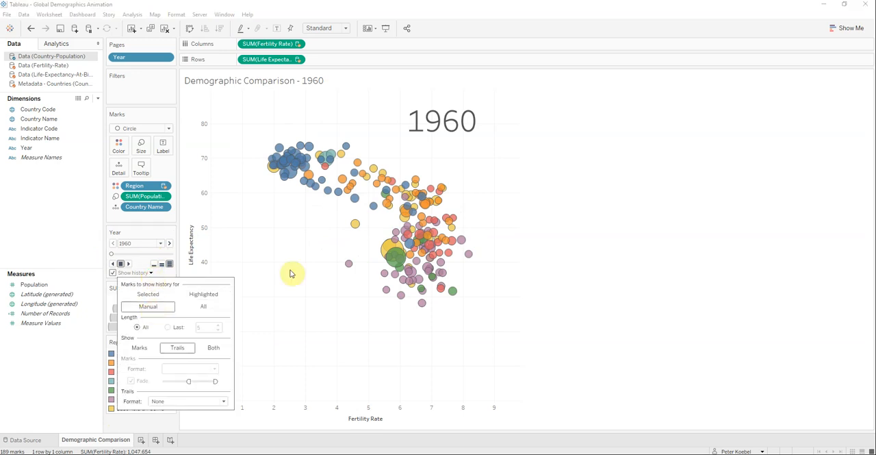
pyautogui.click(325, 172)
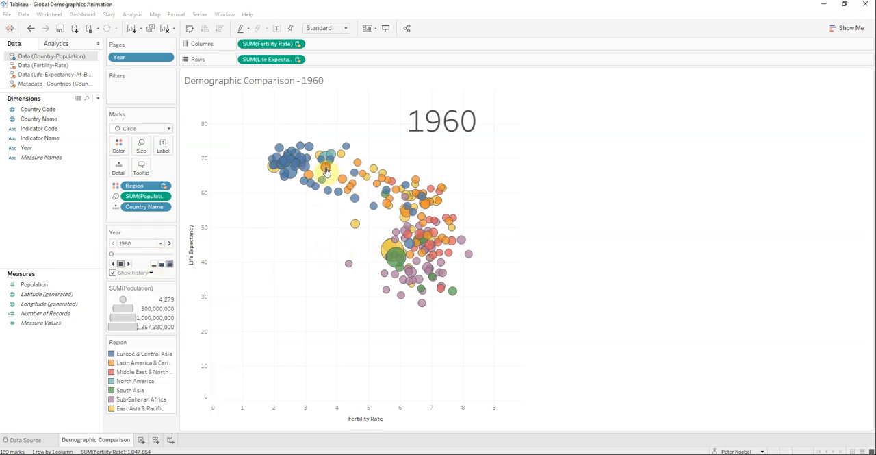
# Step: Select bubbles near fertility rates 3.6 and 7 (red), 5.6 (orange) and 6.9 (purple), show their page history, and play the animation
pyautogui.click(326, 171)
pyautogui.keyDown('ctrl'); pyautogui.click(430, 188); pyautogui.keyUp('ctrl')
pyautogui.keyDown('ctrl'); pyautogui.click(390, 202); pyautogui.keyUp('ctrl')
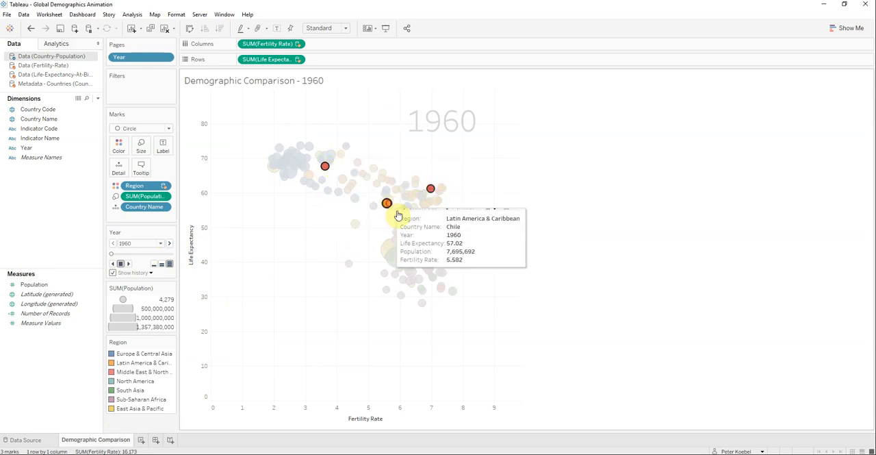
pyautogui.keyDown('ctrl'); pyautogui.click(429, 273); pyautogui.keyUp('ctrl')
pyautogui.rightClick(428, 272)
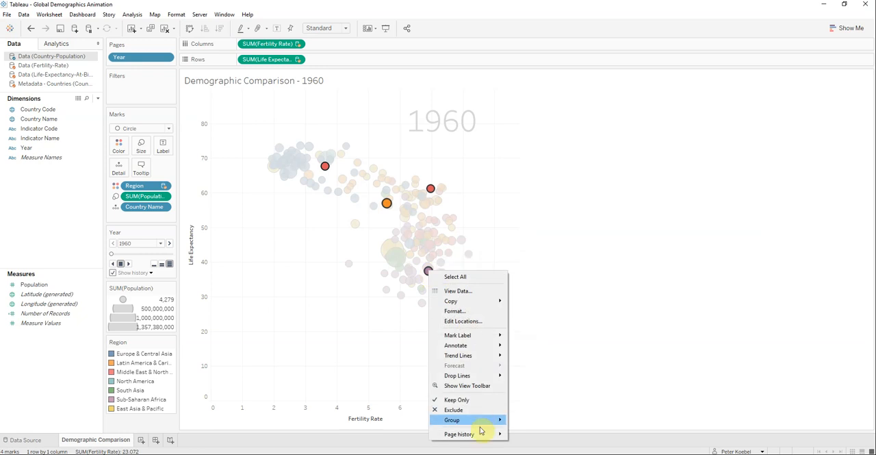
pyautogui.moveTo(481, 434)
pyautogui.click(536, 446)
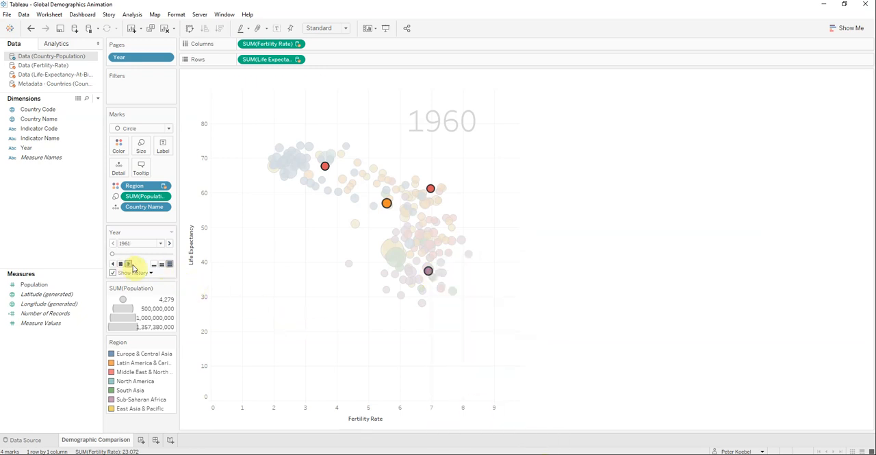
pyautogui.click(130, 265)
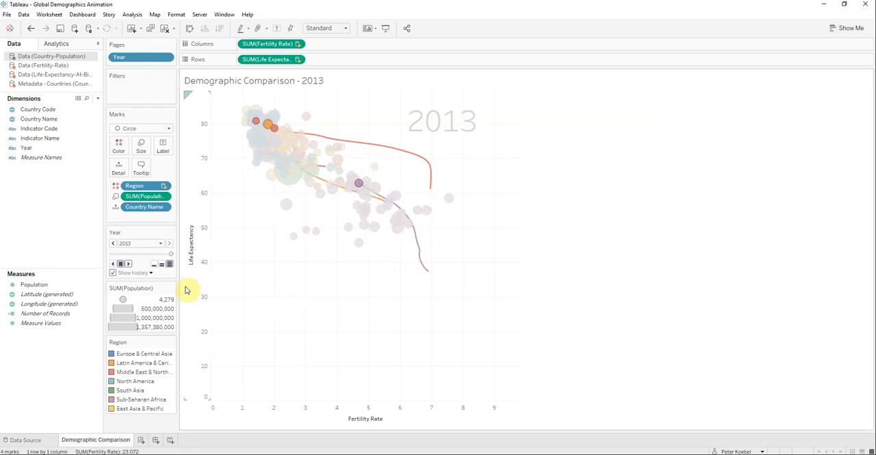
# Step: Return the animation to 1960, set the history to show only the last 5 marks for selected bubbles, and clear the selection
pyautogui.moveTo(169, 257); pyautogui.dragTo(108, 255)
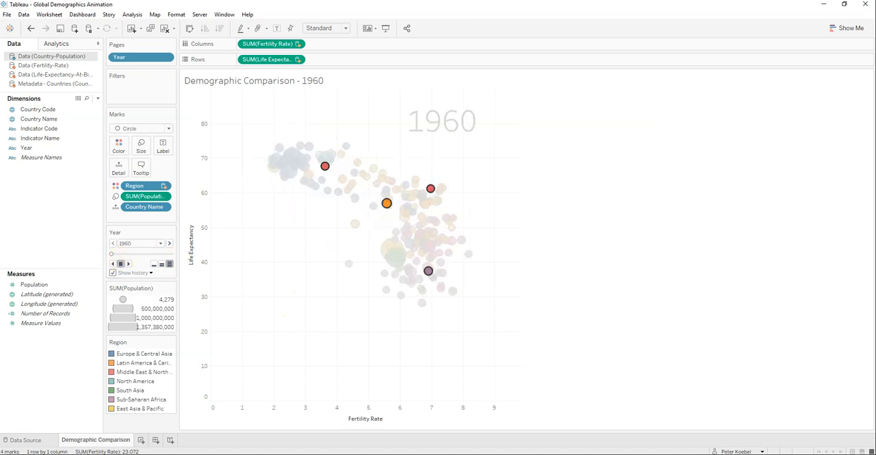
pyautogui.click(151, 272)
pyautogui.click(144, 347)
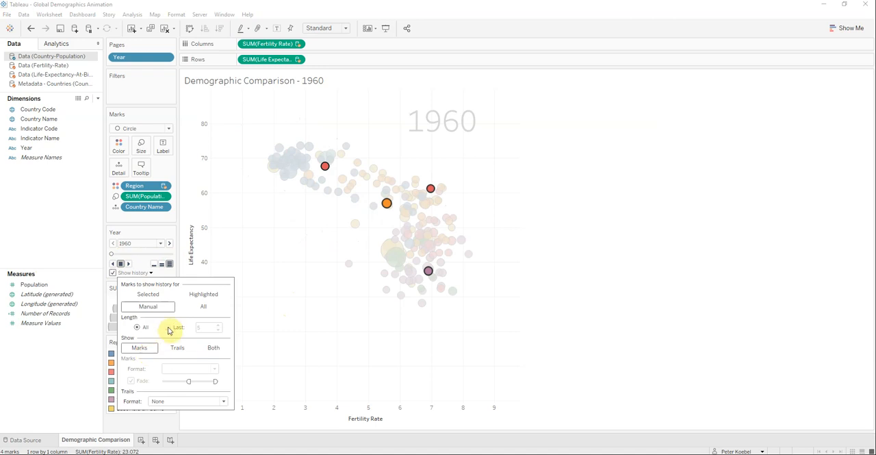
pyautogui.click(169, 327)
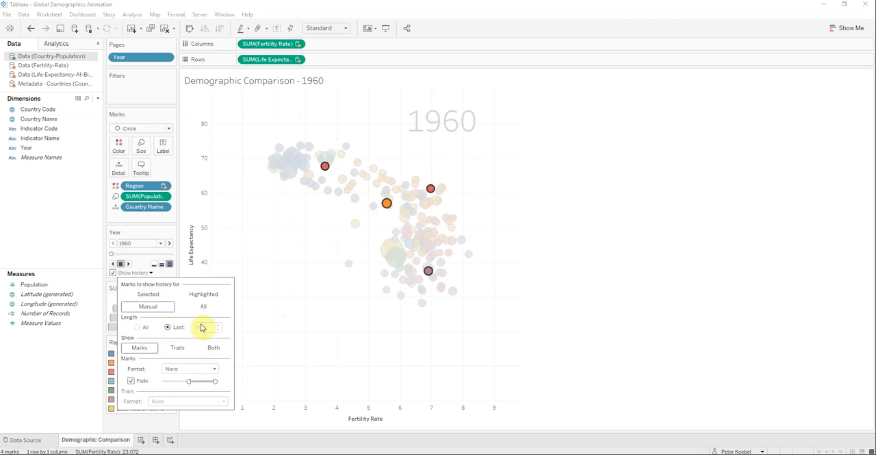
pyautogui.click(154, 297)
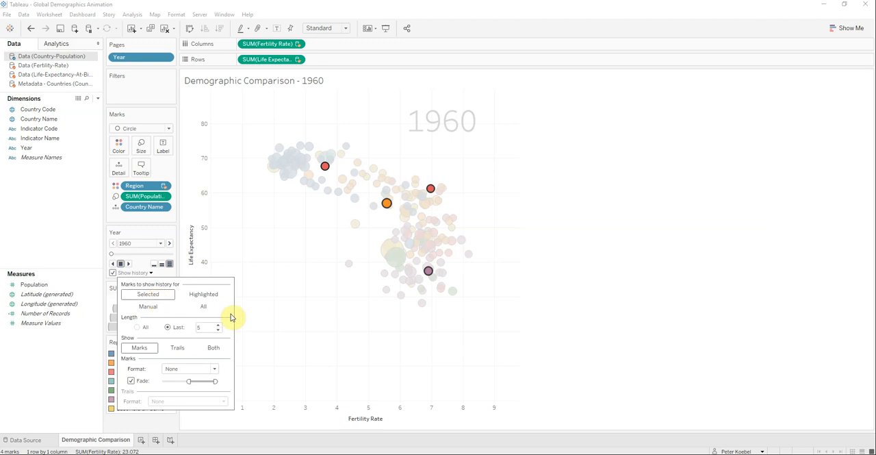
pyautogui.click(203, 328)
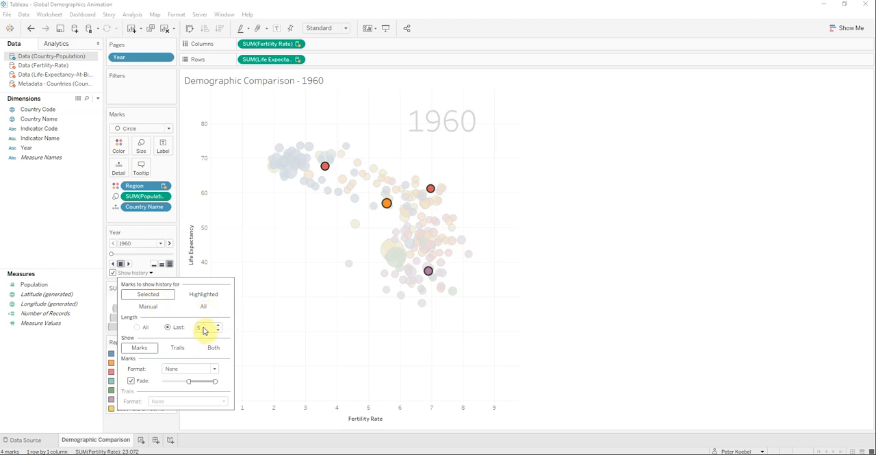
pyautogui.doubleClick(210, 327)
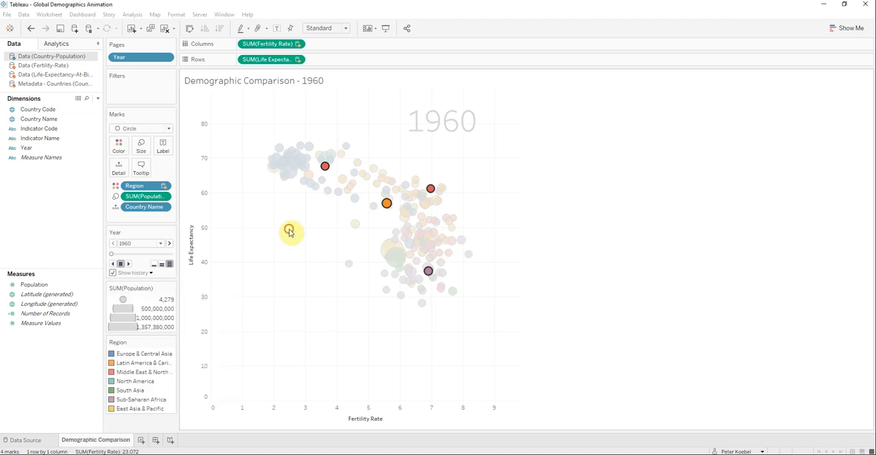
pyautogui.click(290, 231)
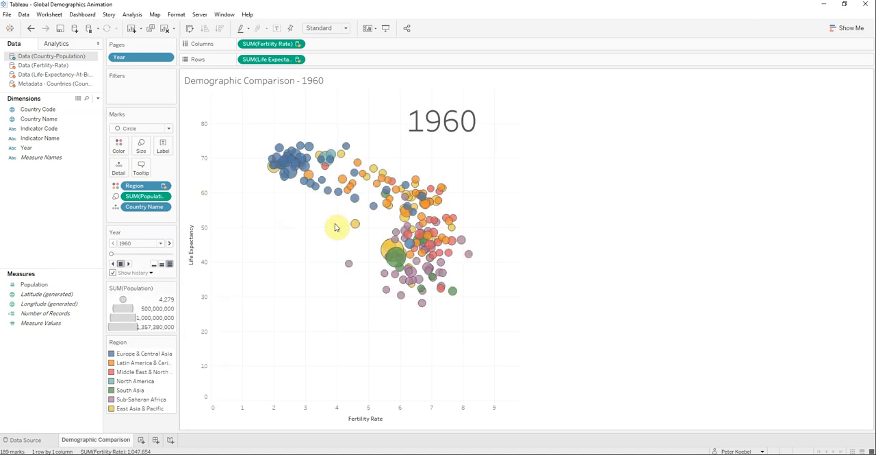
# Step: Select the red bubble near fertility rate 7.7 and play the animation through 2013 to follow its fading marks
pyautogui.click(453, 220)
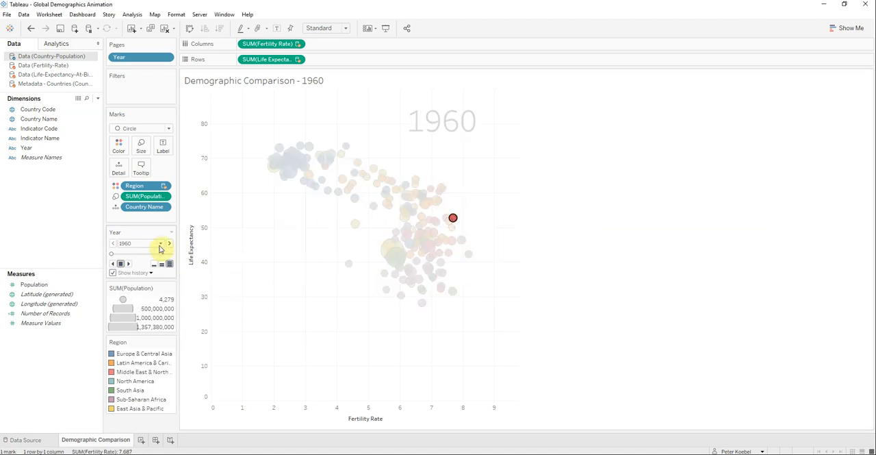
pyautogui.click(169, 244)
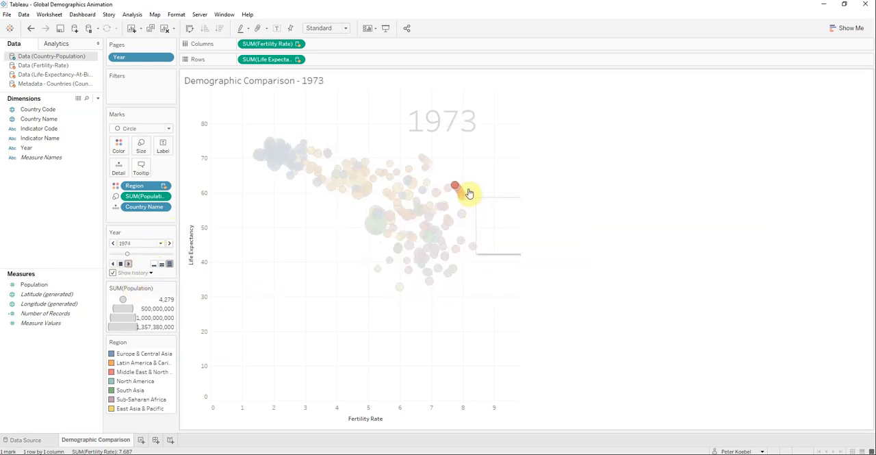
pyautogui.moveTo(450, 170)
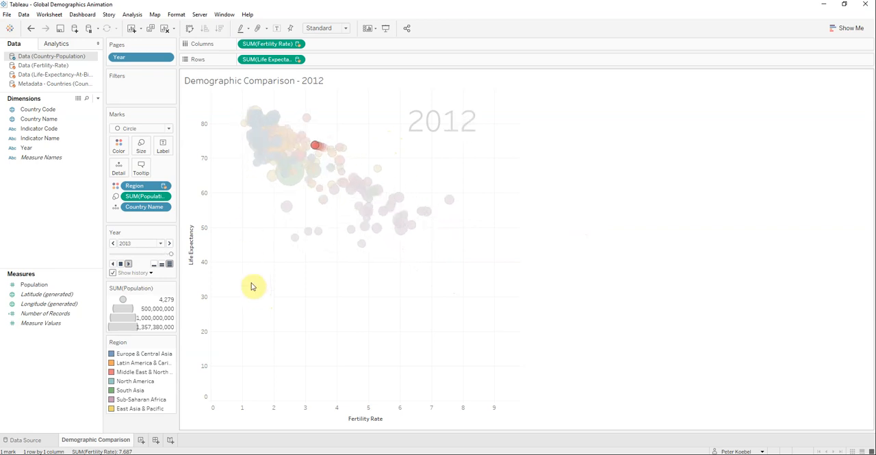
pyautogui.moveTo(290, 167)
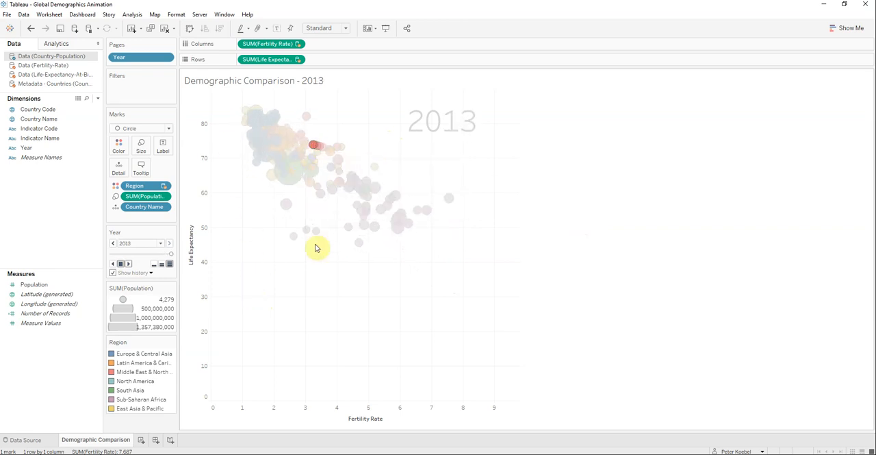
# Step: Set the history to show for all marks, return the animation to 1960, and clear the bubble selection
pyautogui.click(150, 273)
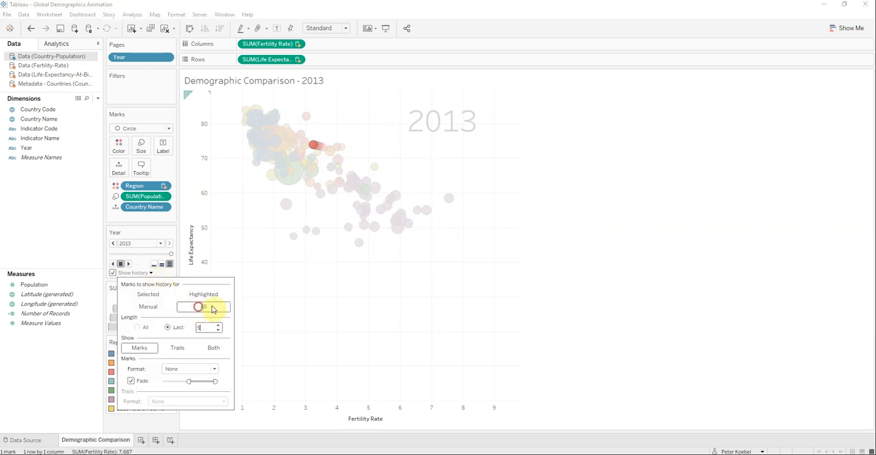
pyautogui.click(332, 293)
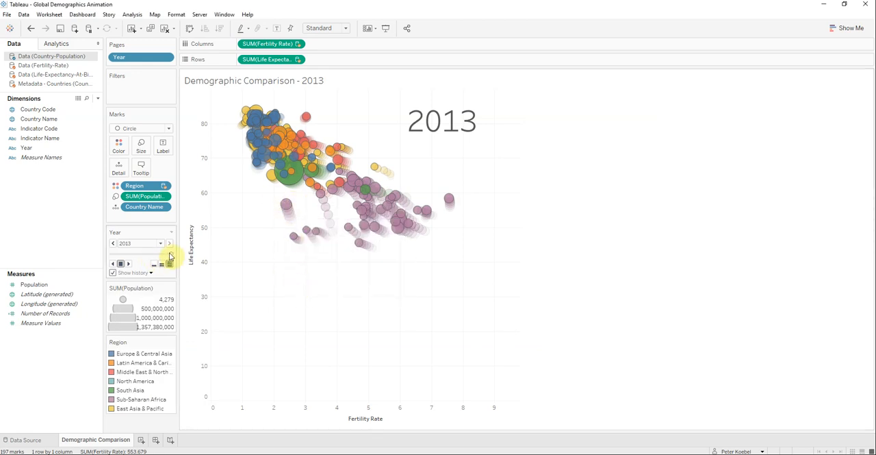
pyautogui.moveTo(172, 256); pyautogui.dragTo(109, 254)
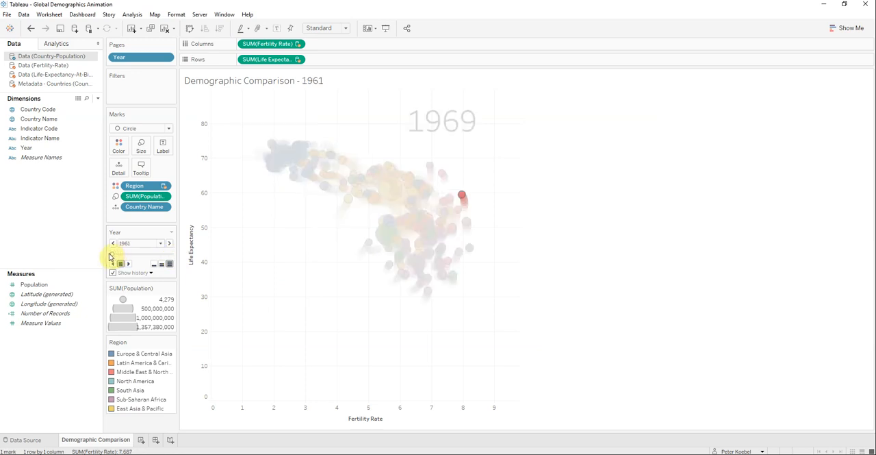
pyautogui.click(150, 274)
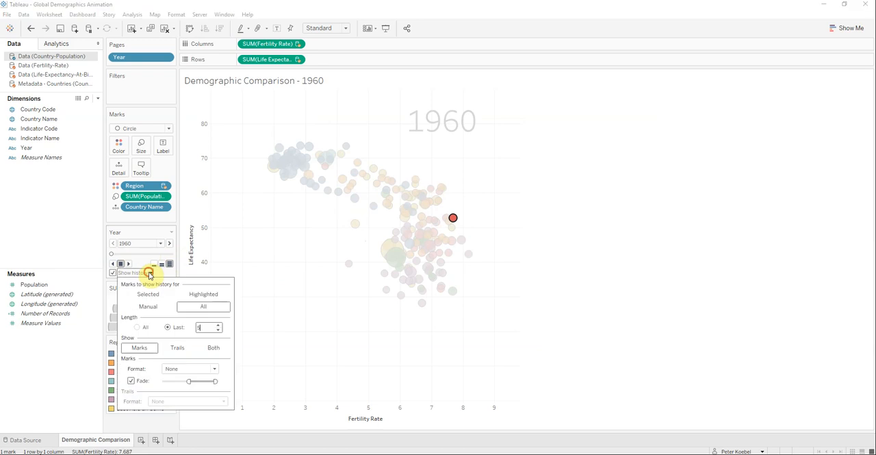
pyautogui.click(270, 248)
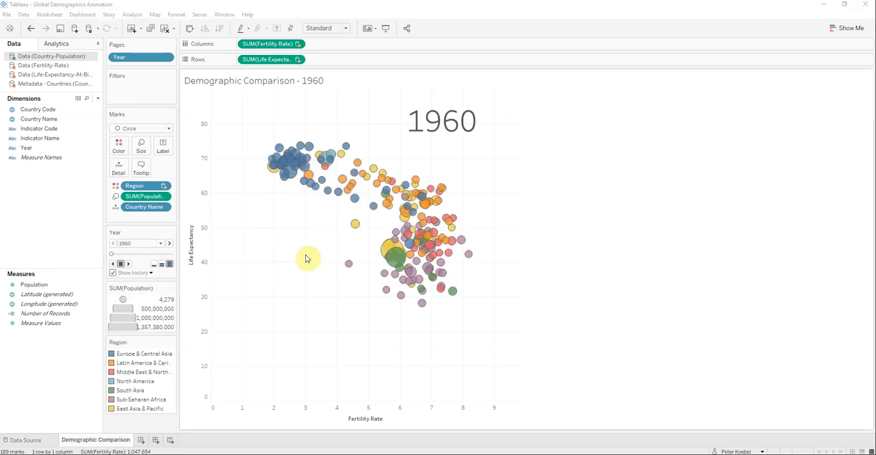
# Step: Create a new dashboard and place the Demographic Comparison sheet on it
pyautogui.click(156, 440)
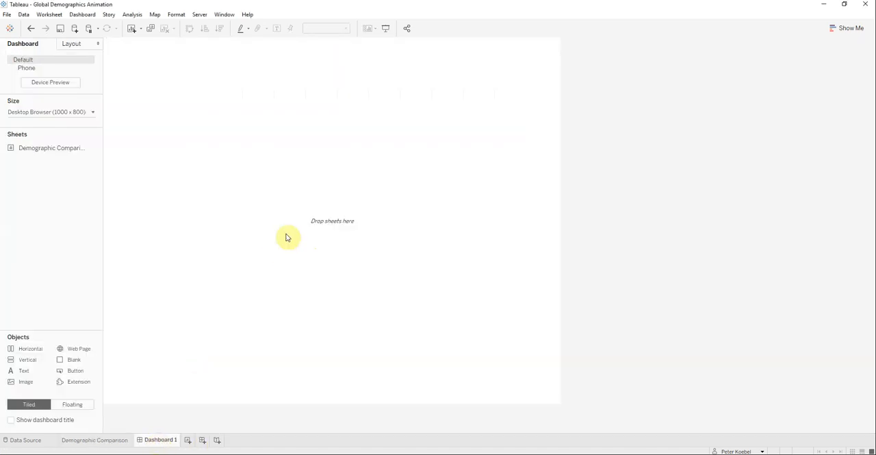
pyautogui.moveTo(45, 152)
pyautogui.moveTo(40, 148); pyautogui.dragTo(253, 167)
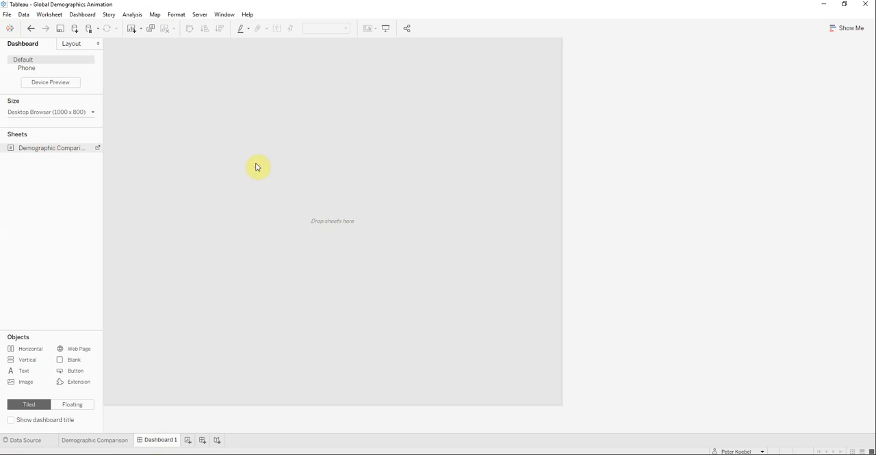
pyautogui.moveTo(257, 166); pyautogui.dragTo(256, 166)
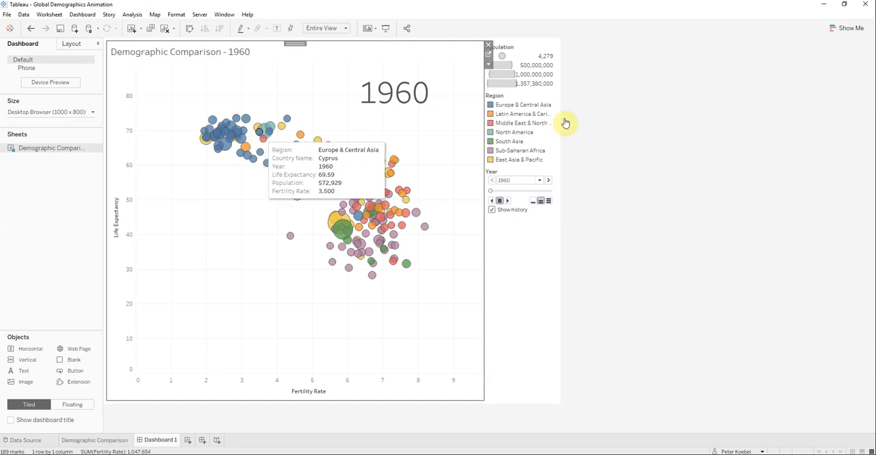
pyautogui.click(511, 271)
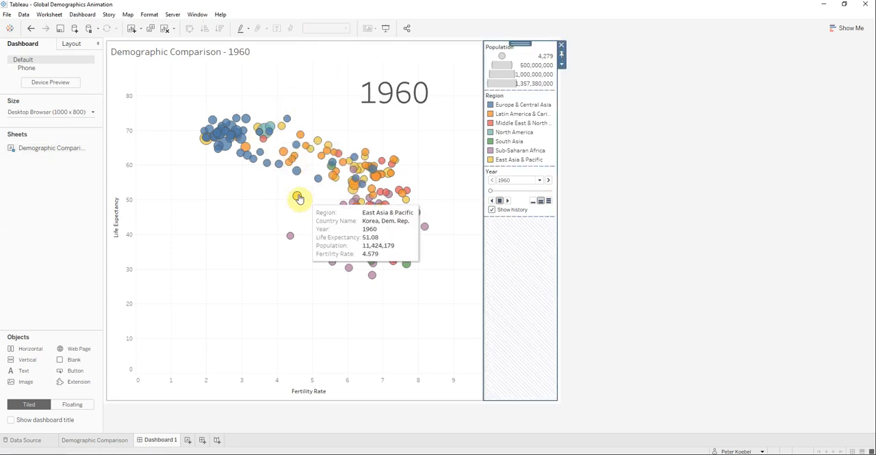
pyautogui.click(561, 45)
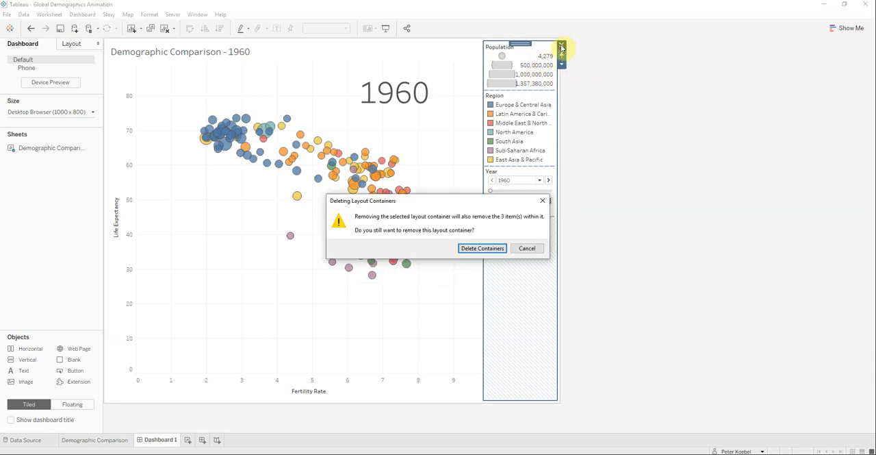
pyautogui.click(528, 247)
pyautogui.click(247, 282)
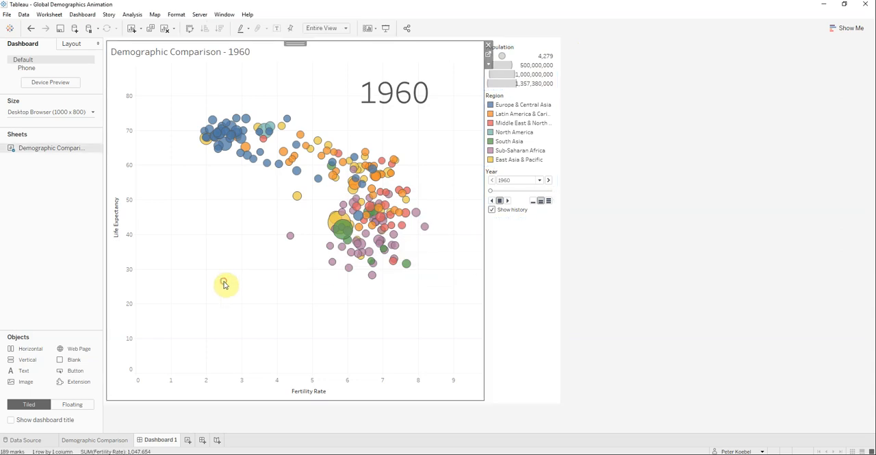
# Step: Remove the Population size legend from the dashboard and hide the Demographic Comparison sheet's title
pyautogui.click(553, 45)
pyautogui.click(562, 45)
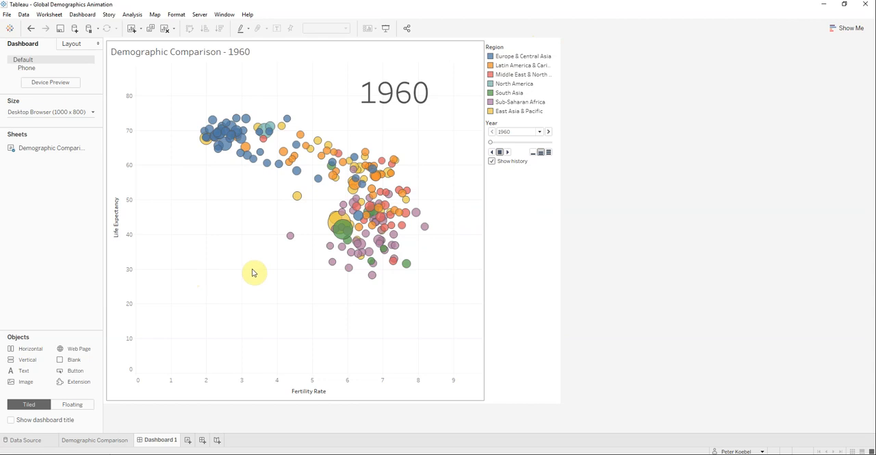
pyautogui.click(274, 55)
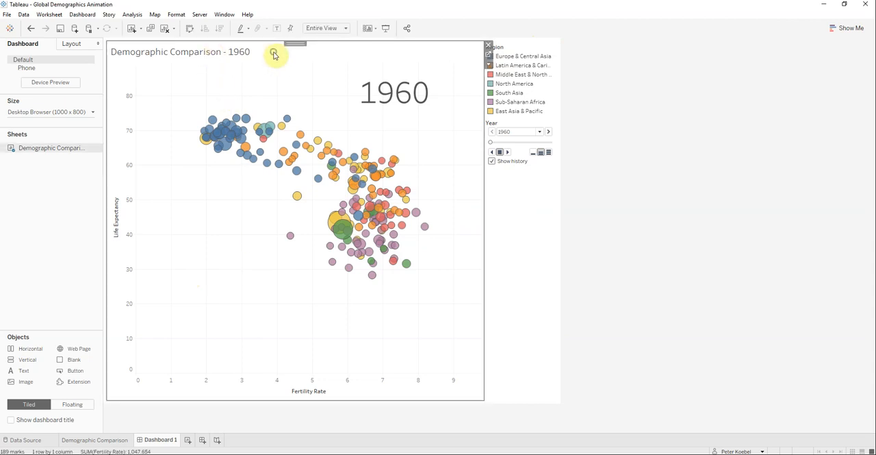
pyautogui.rightClick(274, 56)
pyautogui.click(299, 80)
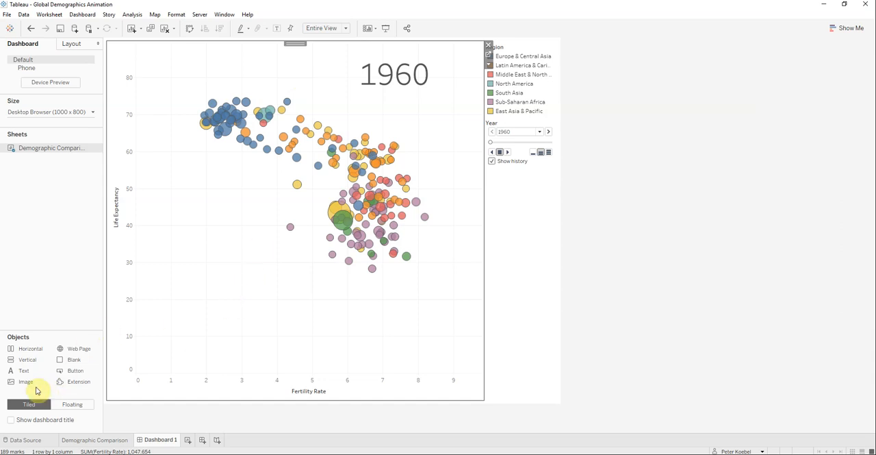
# Step: Add a centred text title "Global Demographic Analysis Dashboard" above the chart and shrink its area to a thin strip
pyautogui.moveTo(24, 374); pyautogui.dragTo(305, 47)
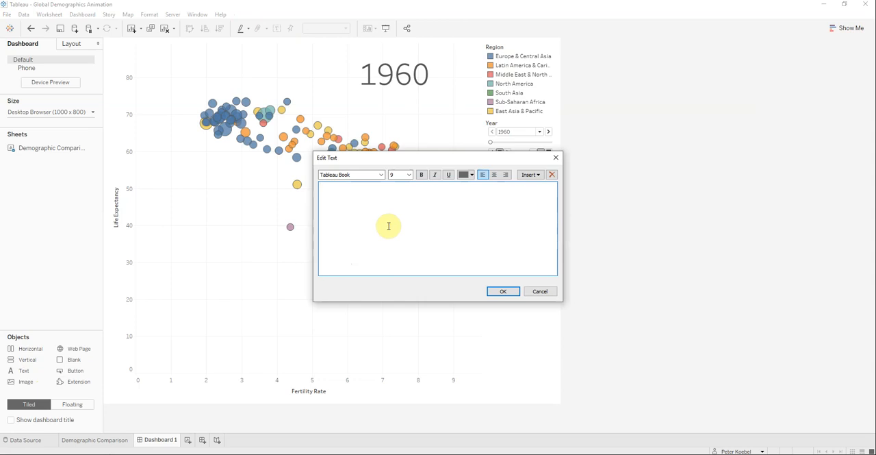
pyautogui.write('Global Demographic Analysis Dashboard')
pyautogui.tripleClick(422, 225)
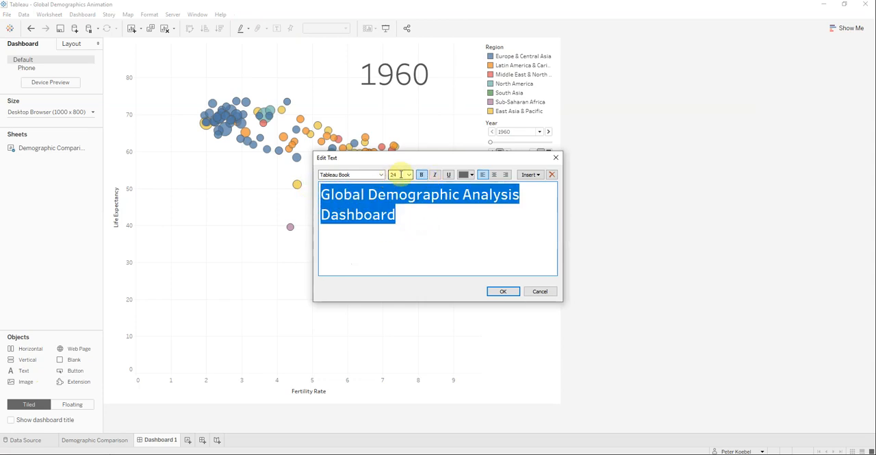
pyautogui.click(494, 175)
pyautogui.click(504, 292)
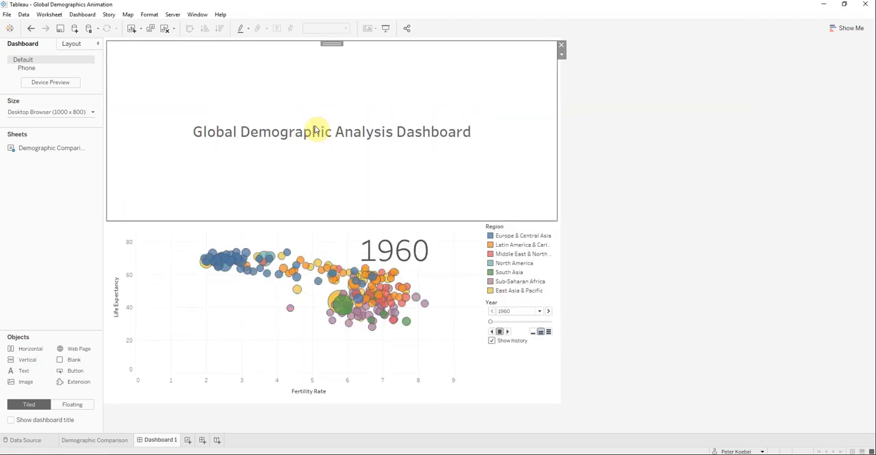
pyautogui.moveTo(319, 219); pyautogui.dragTo(325, 64)
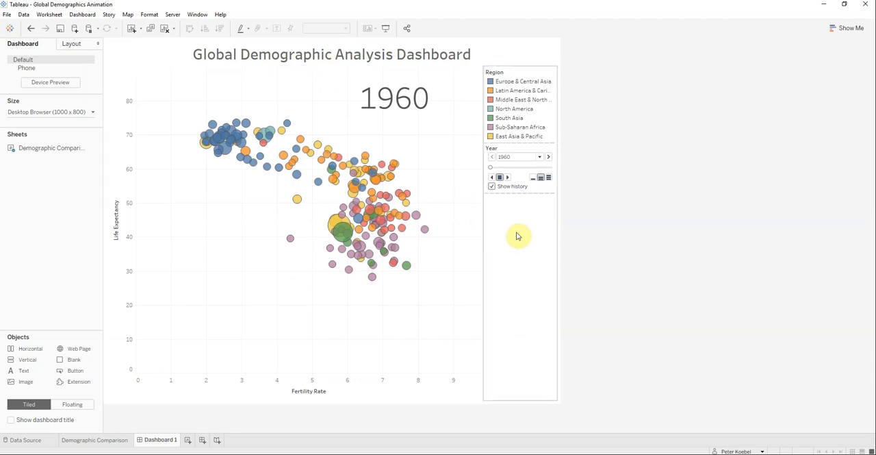
# Step: Move the Year animation control above the Region legend on the dashboard and clear the selection
pyautogui.click(523, 148)
pyautogui.moveTo(519, 139)
pyautogui.mouseDown()
pyautogui.moveTo(517, 73)
pyautogui.moveTo(538, 89)
pyautogui.moveTo(532, 86)
pyautogui.mouseUp()
pyautogui.click(504, 255)
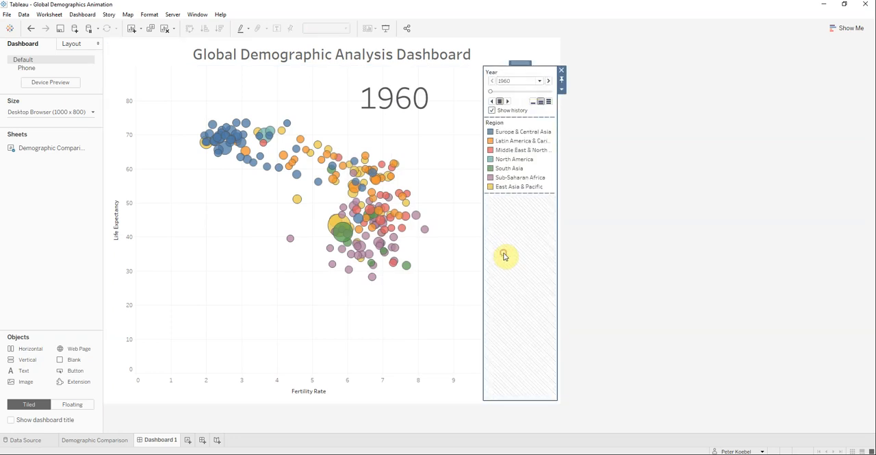
pyautogui.click(591, 252)
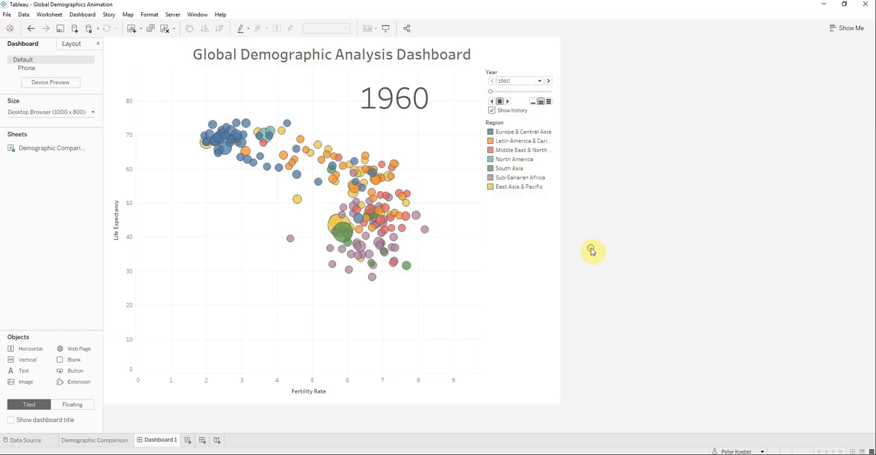
pyautogui.click(94, 112)
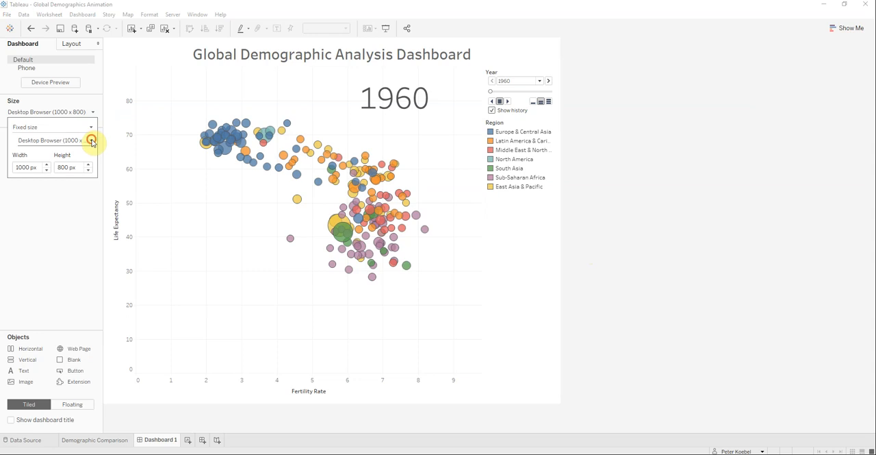
pyautogui.click(93, 142)
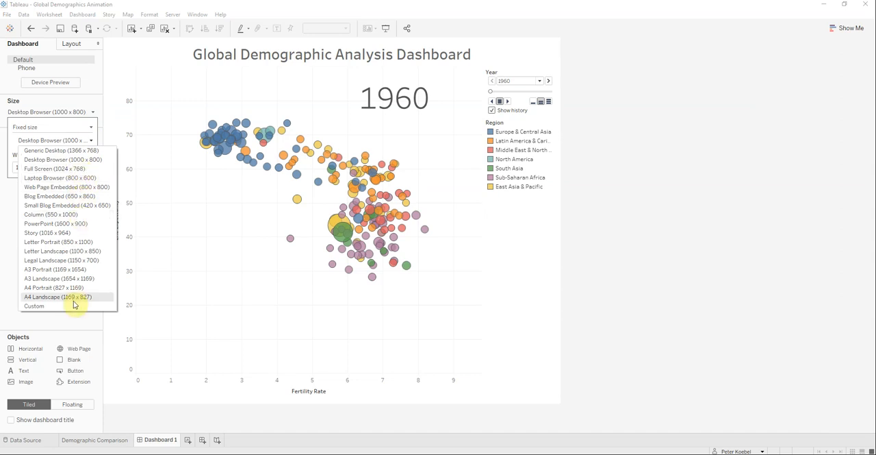
pyautogui.click(75, 326)
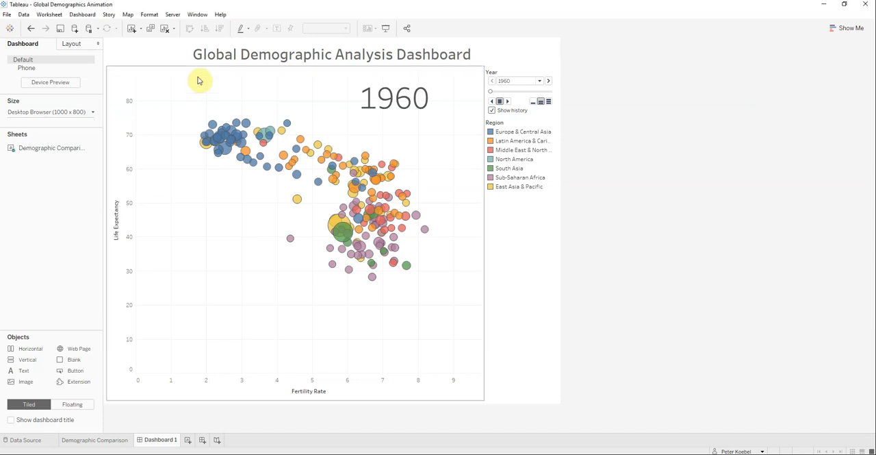
# Step: Set the dashboard's Year animation to the fastest speed, check the sheet's history settings, and play the dashboard animation from 1960 through 2013
pyautogui.click(549, 102)
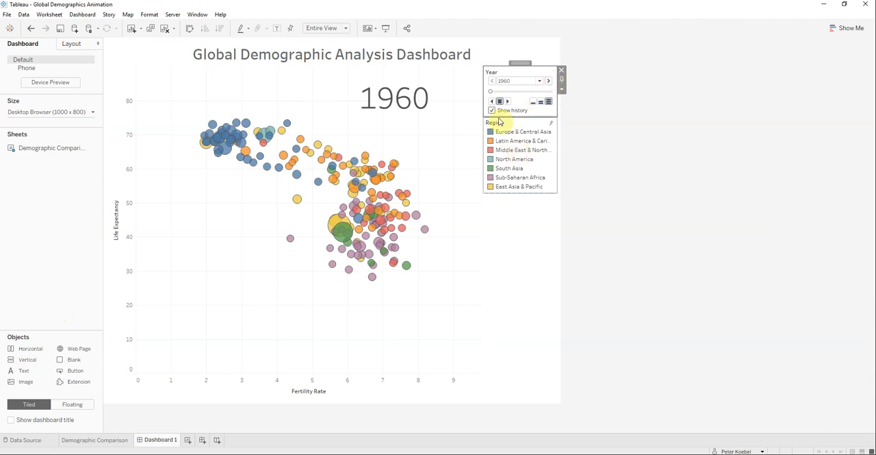
pyautogui.click(96, 440)
pyautogui.click(151, 273)
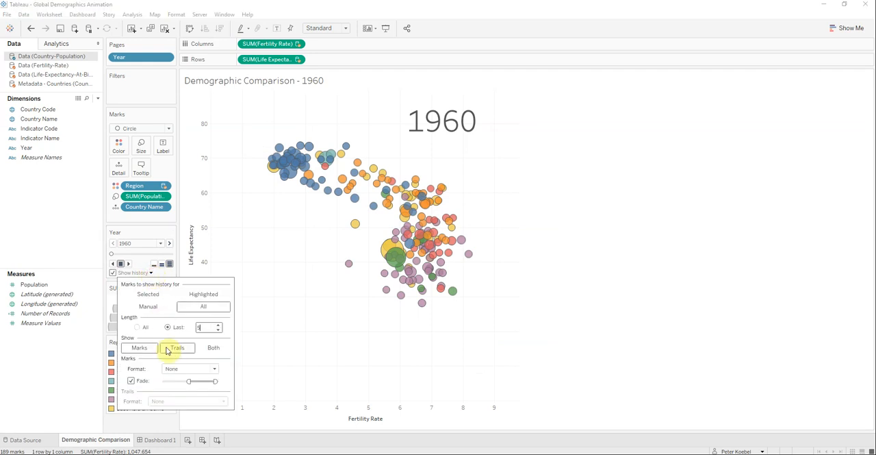
pyautogui.click(151, 443)
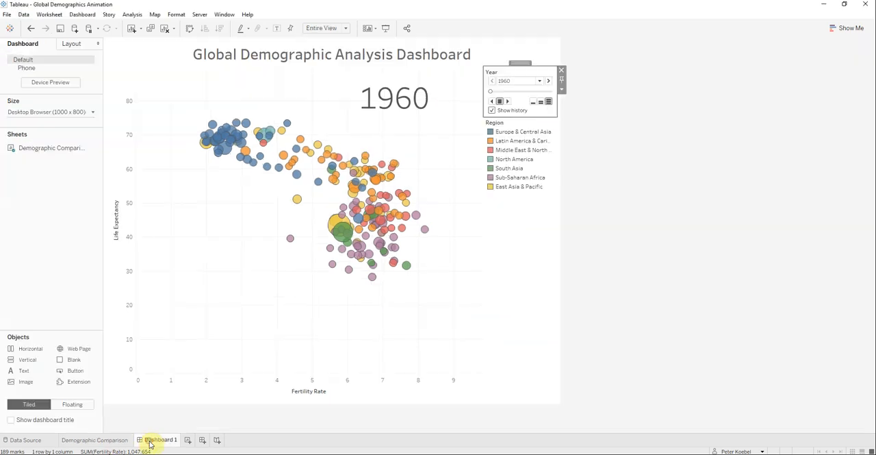
pyautogui.click(508, 101)
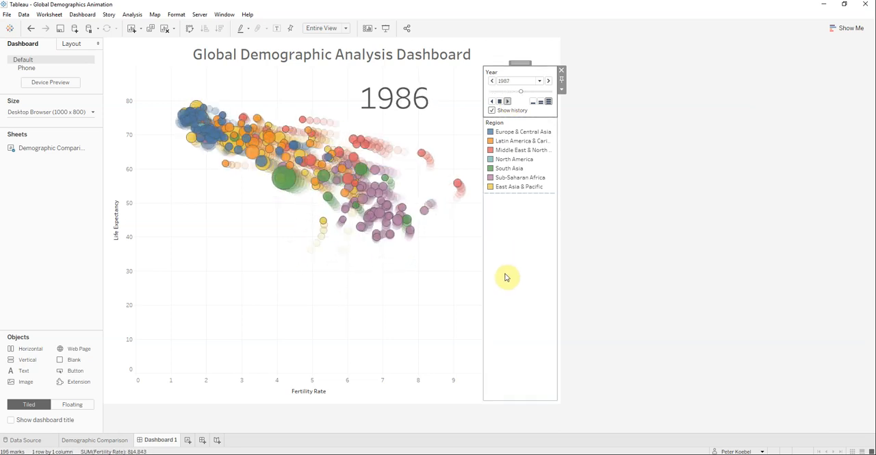
pyautogui.moveTo(253, 182)
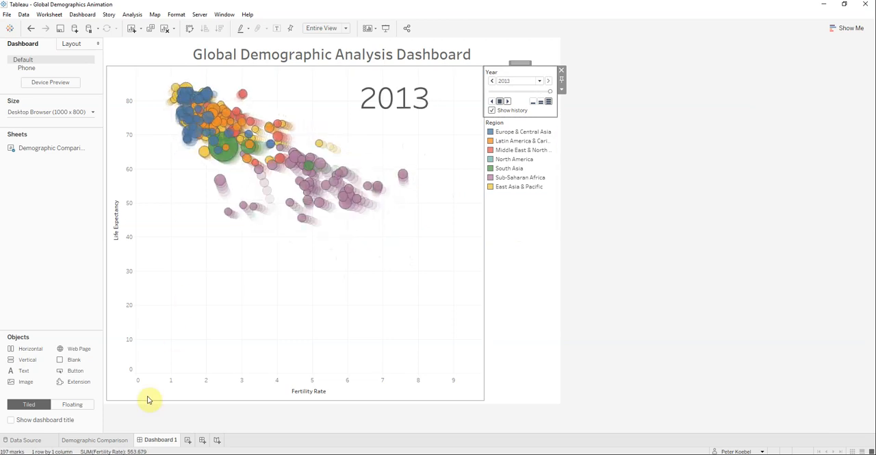
# Step: Play the Demographic Comparison sheet's animation from 1960 through 2013 and inspect the bubbles' tooltips
pyautogui.click(95, 440)
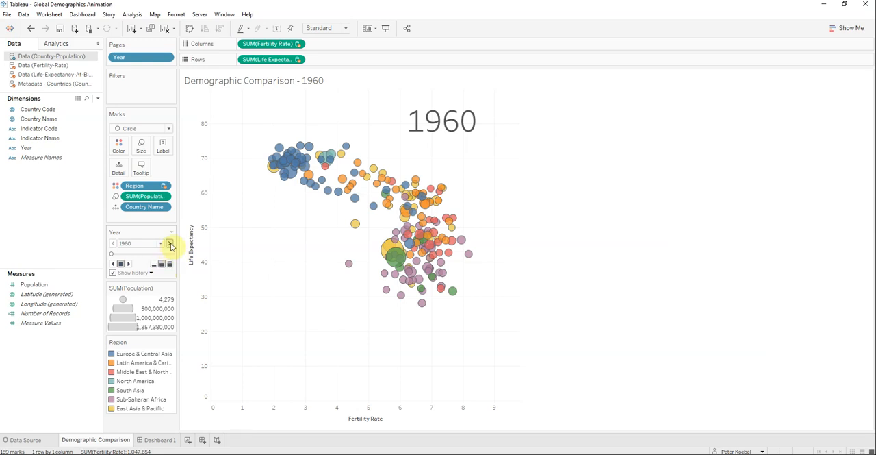
pyautogui.click(169, 243)
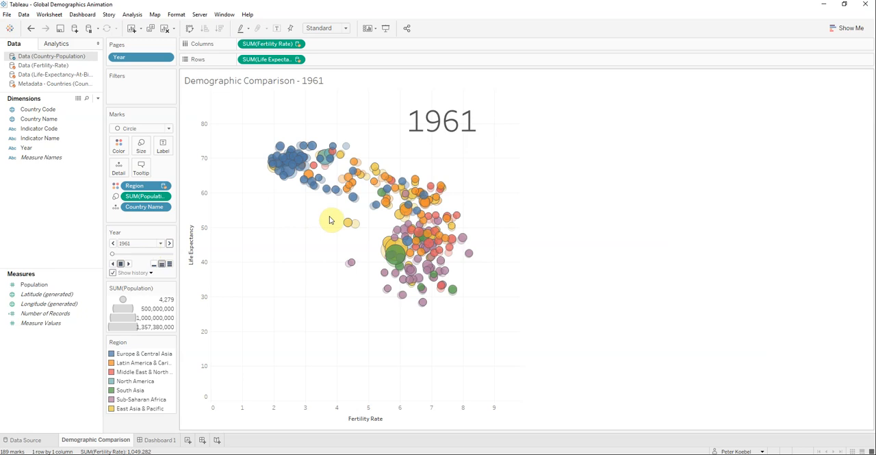
pyautogui.click(127, 264)
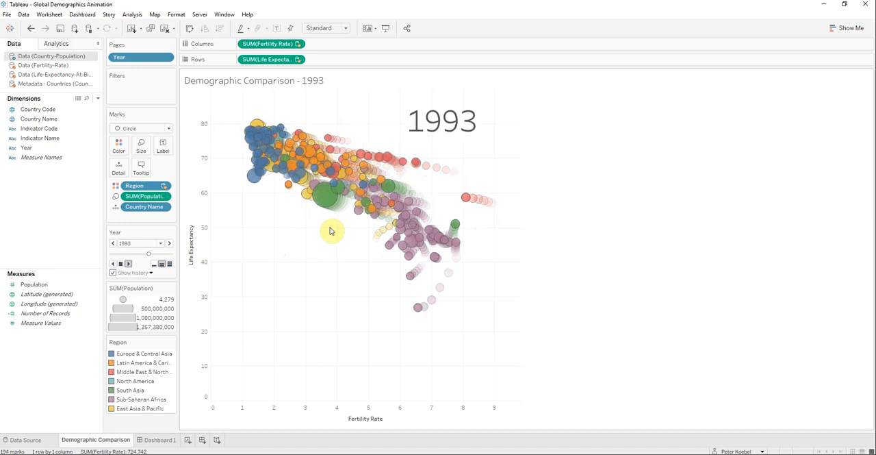
pyautogui.moveTo(436, 179)
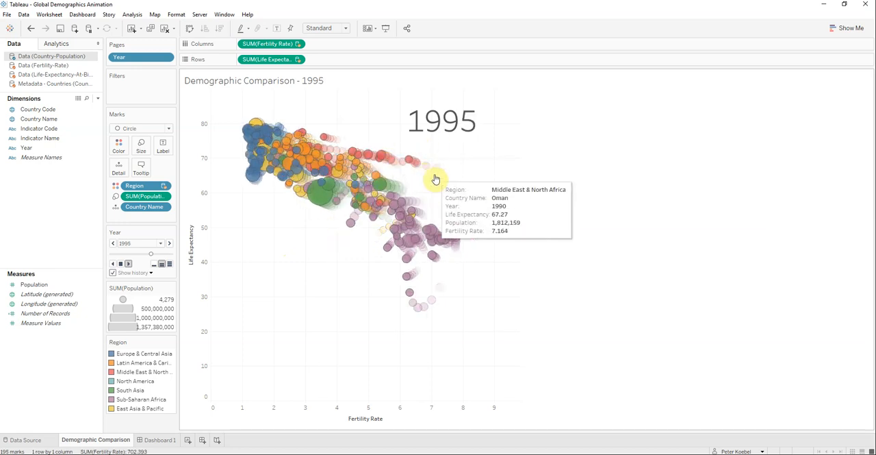
pyautogui.moveTo(384, 188)
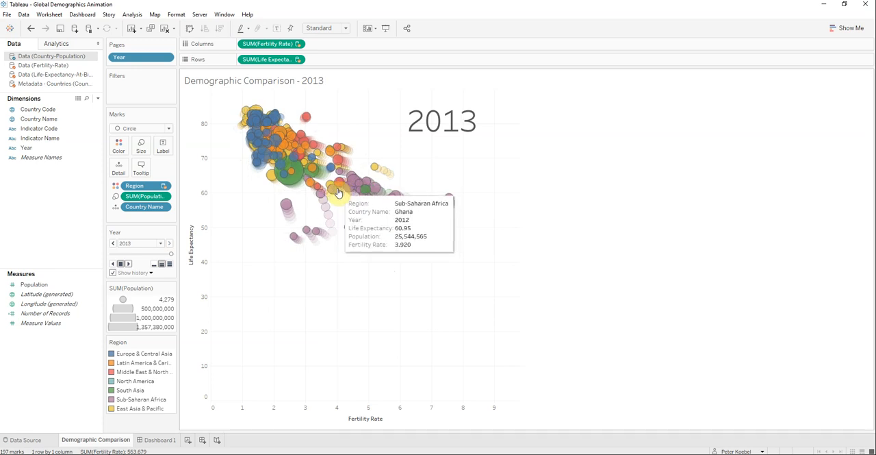
# Step: Edit the Demographic Comparison sheet's tooltip to move the Country Name line above Region and remove the leftover blank line
pyautogui.click(141, 167)
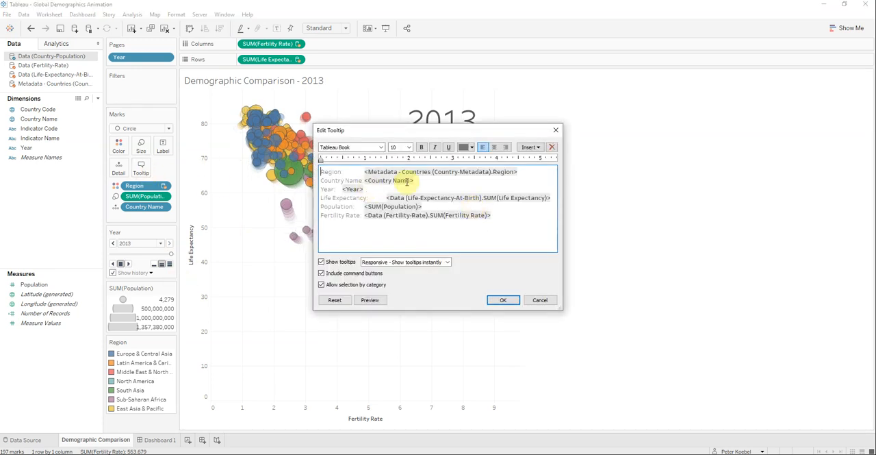
pyautogui.click(415, 181)
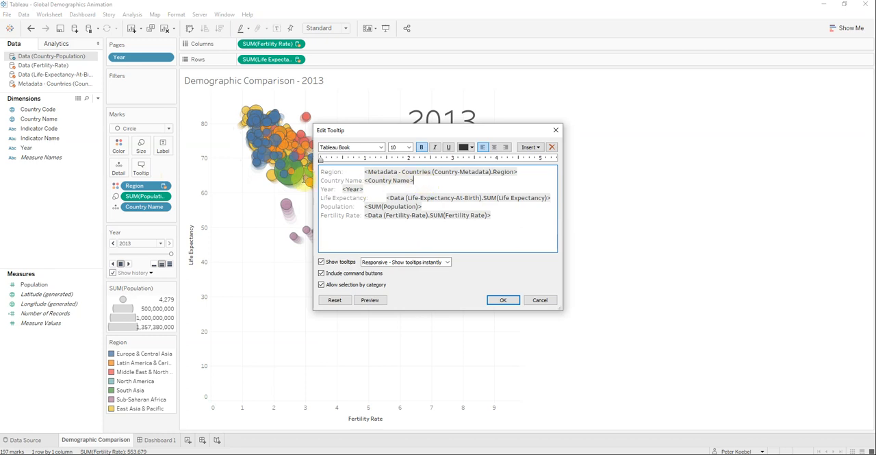
pyautogui.moveTo(415, 181); pyautogui.dragTo(319, 180)
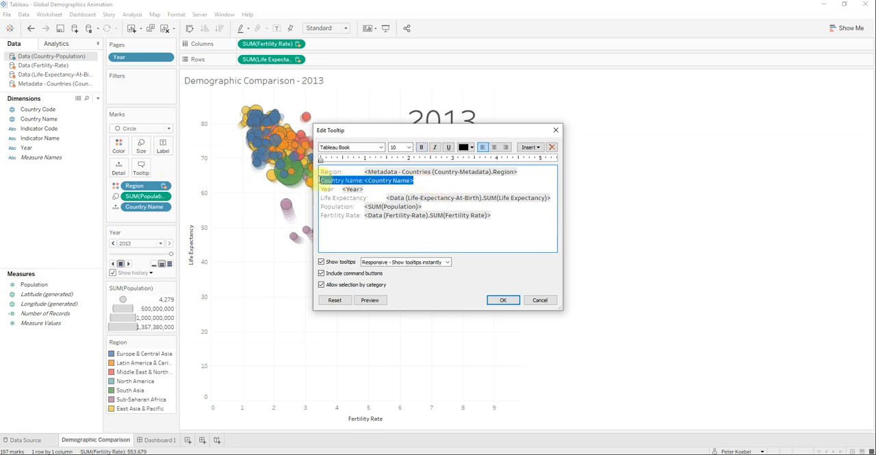
pyautogui.press('Delete')
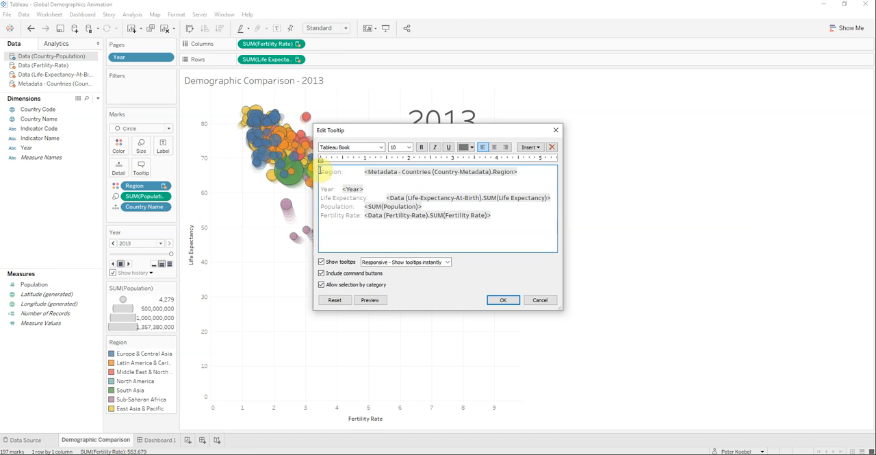
pyautogui.click(320, 171)
pyautogui.write('Country Name <Country Name>')
pyautogui.press('Return')
pyautogui.click(328, 189)
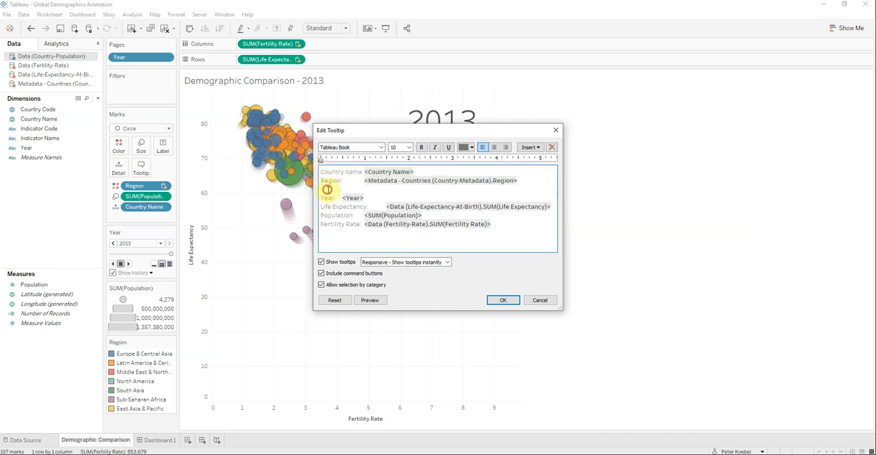
pyautogui.press('BackSpace')
# Step: Move the tooltip's Population line directly below Year, remove the leftover blank line, and save the tooltip
pyautogui.moveTo(425, 206); pyautogui.dragTo(312, 208)
pyautogui.hotkey('ctrl', 'x')
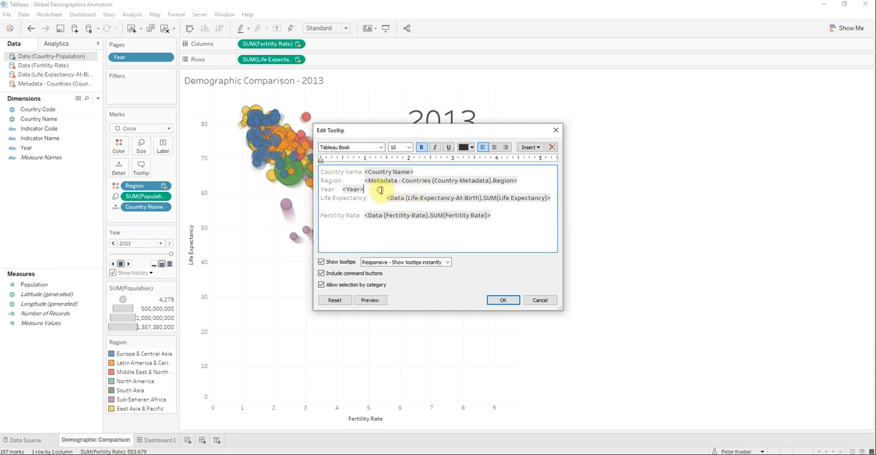
pyautogui.press('Return')
pyautogui.hotkey('ctrl', 'v')
pyautogui.click(353, 215)
pyautogui.press('BackSpace')
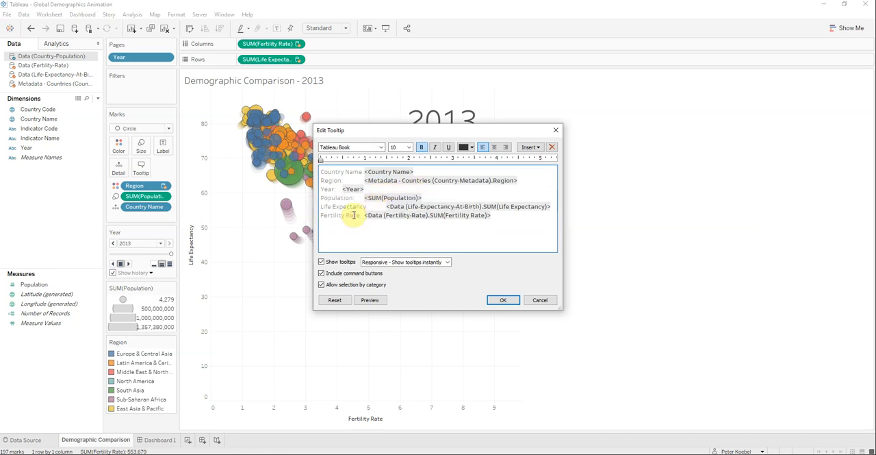
pyautogui.click(498, 299)
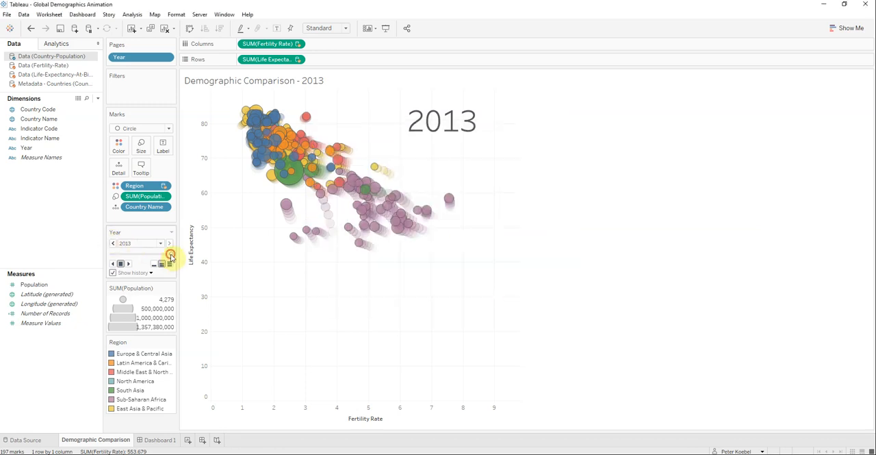
# Step: Return the sheet's animation to 1960 and open Dashboard 1 to check the reordered tooltip
pyautogui.moveTo(170, 255); pyautogui.dragTo(110, 255)
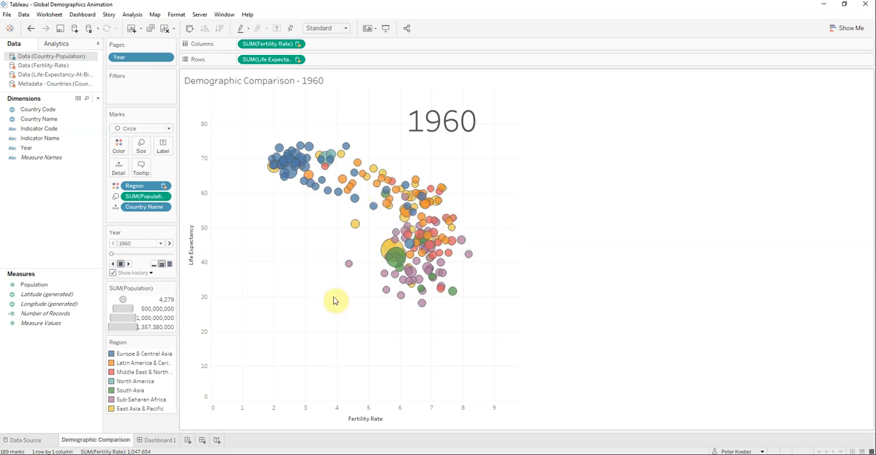
pyautogui.click(154, 440)
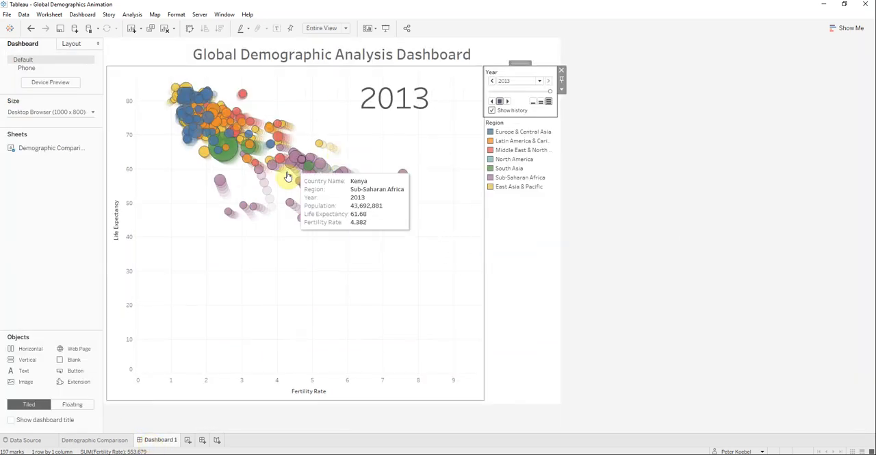
# Step: Return the dashboard's year to 1960 and set the Demographic Comparison sheet's history length to All
pyautogui.moveTo(45, 152)
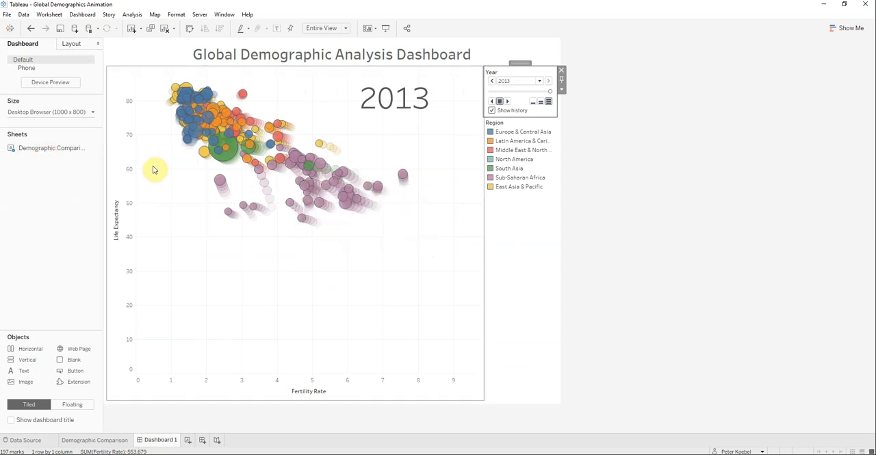
pyautogui.moveTo(540, 93); pyautogui.dragTo(490, 91)
pyautogui.click(102, 440)
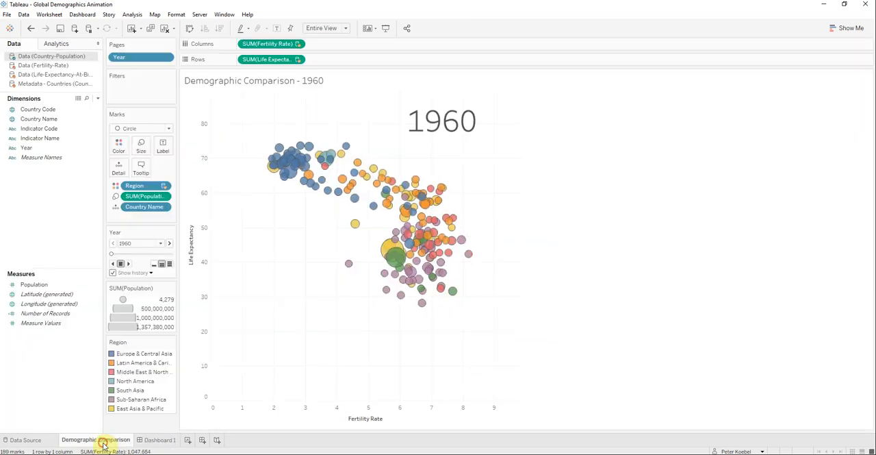
pyautogui.click(151, 273)
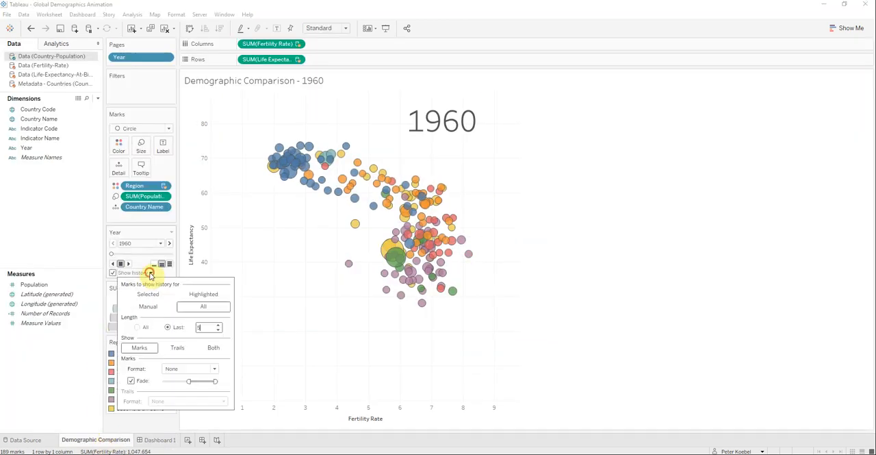
pyautogui.click(137, 327)
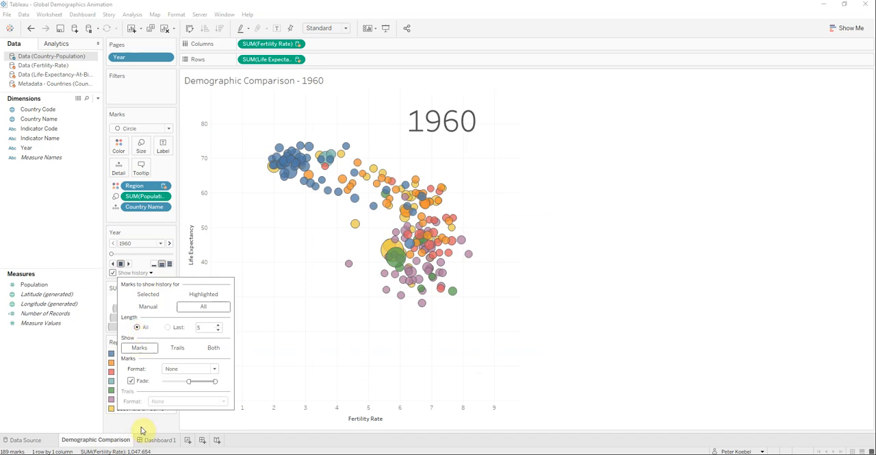
pyautogui.click(283, 284)
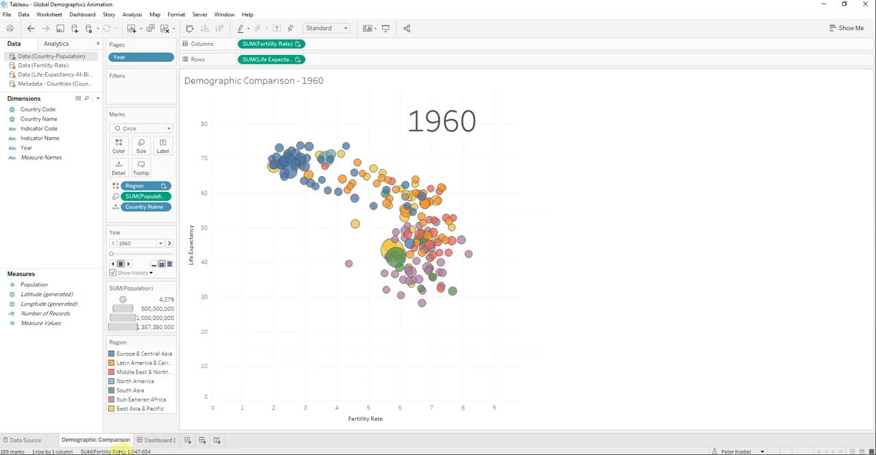
# Step: Present Dashboard 1 in full-screen presentation mode, play the animation from 1960 through 2013, and return to editing
pyautogui.click(156, 441)
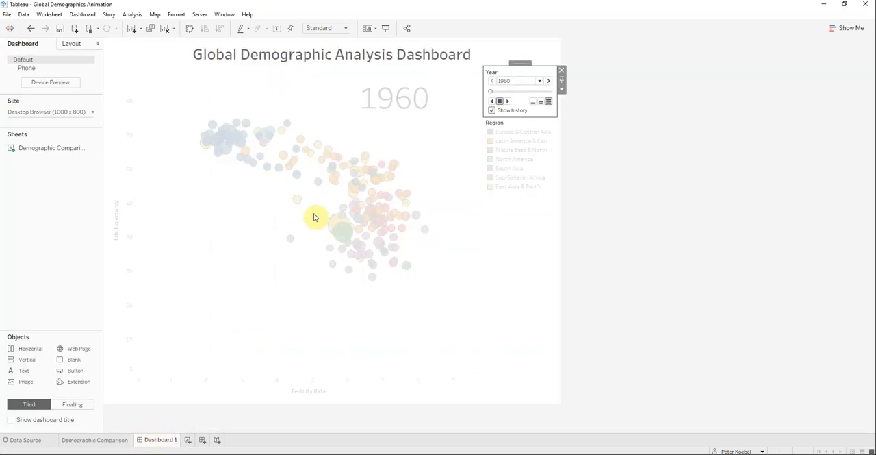
pyautogui.click(399, 141)
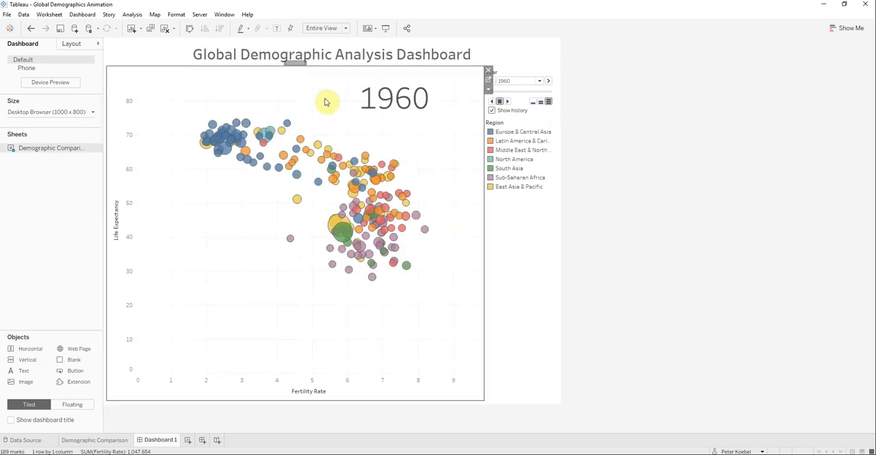
pyautogui.click(386, 30)
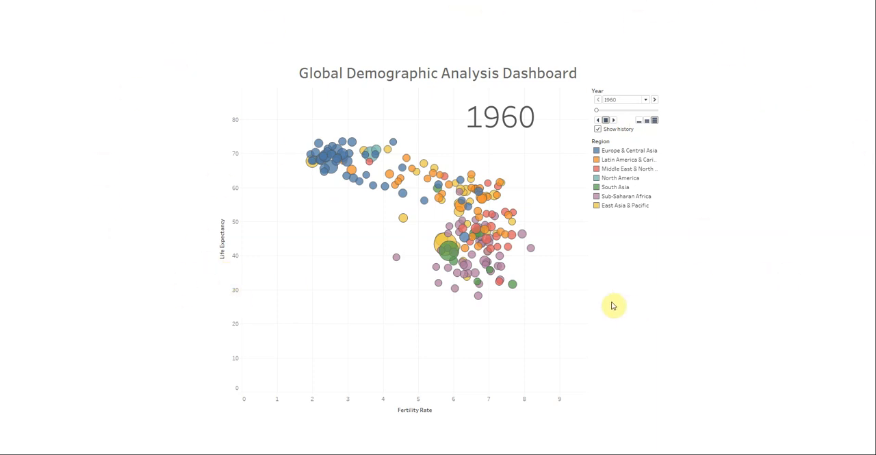
pyautogui.click(614, 121)
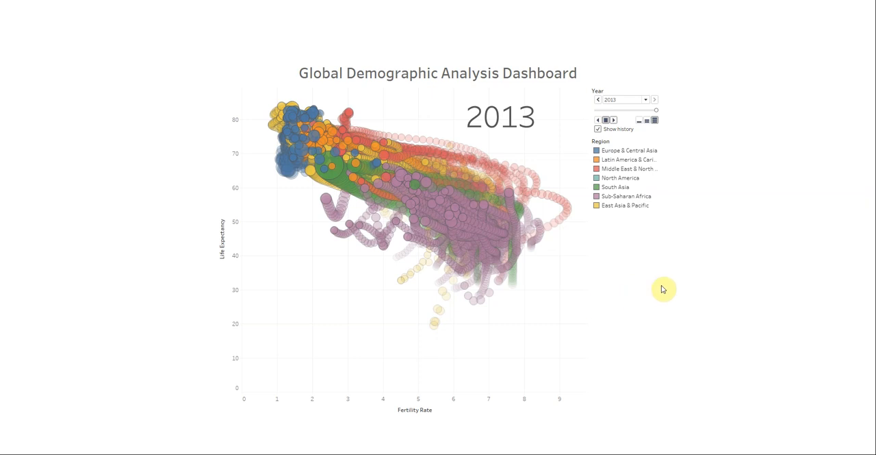
pyautogui.press('Escape')
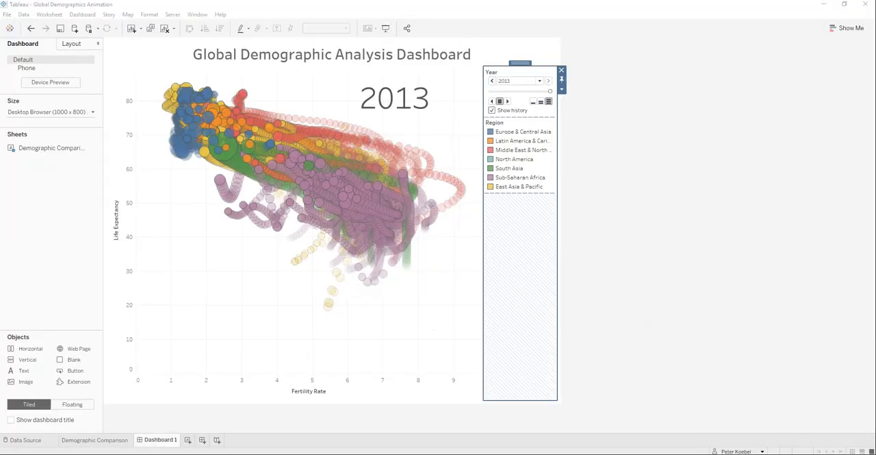
pyautogui.click(67, 222)
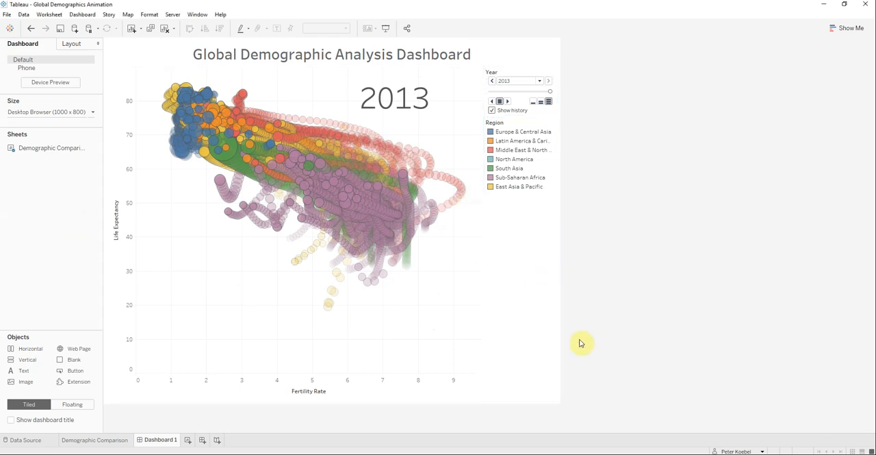
# Step: Switch to the published Global Demographics Animation on Tableau Public in Firefox, reload it, and advance its year to 1962
pyautogui.moveTo(380, 453)
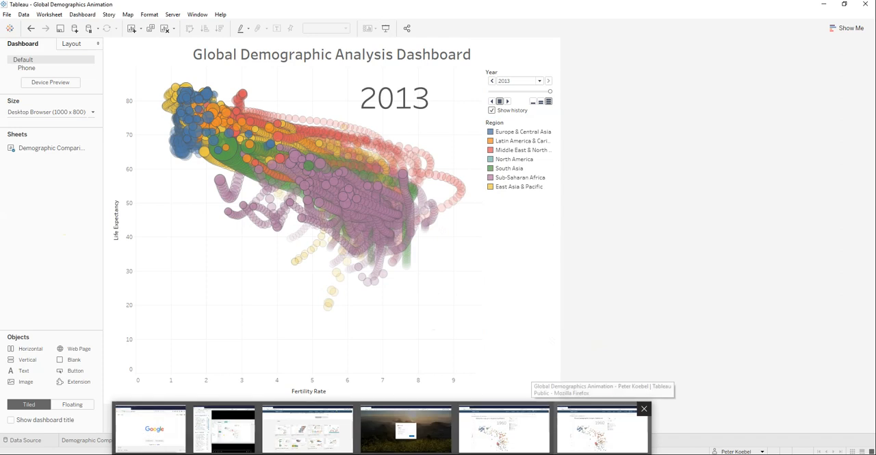
pyautogui.click(597, 428)
pyautogui.press('F5')
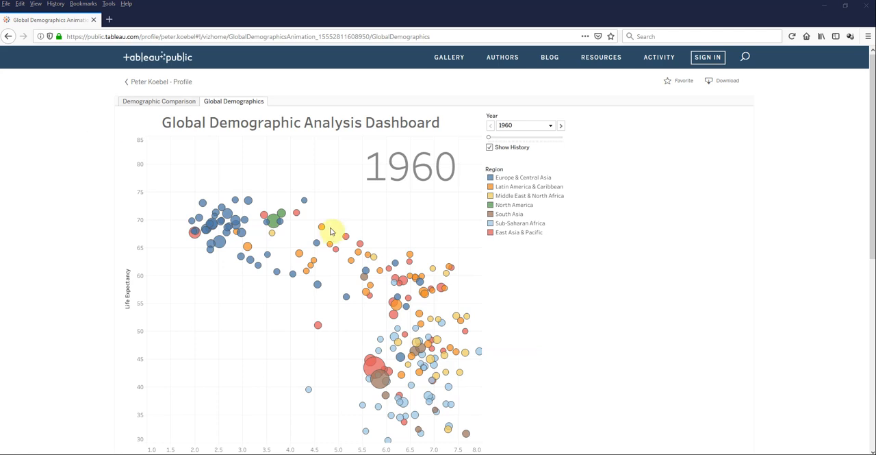
pyautogui.click(561, 128)
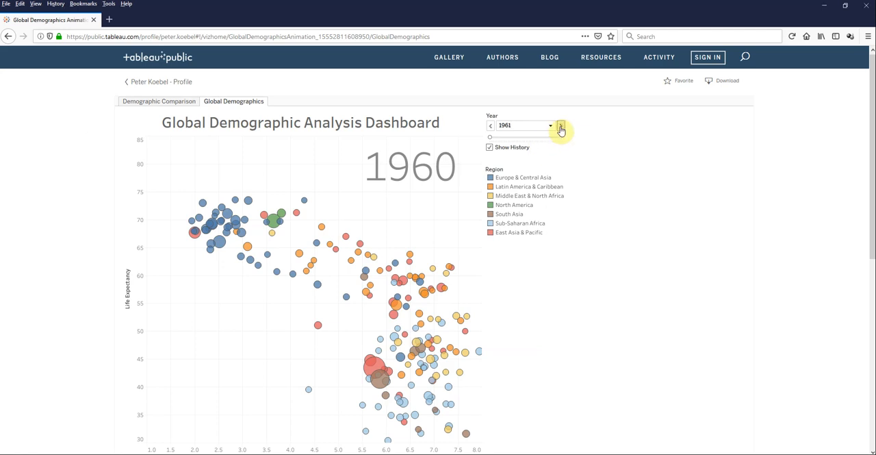
pyautogui.click(561, 128)
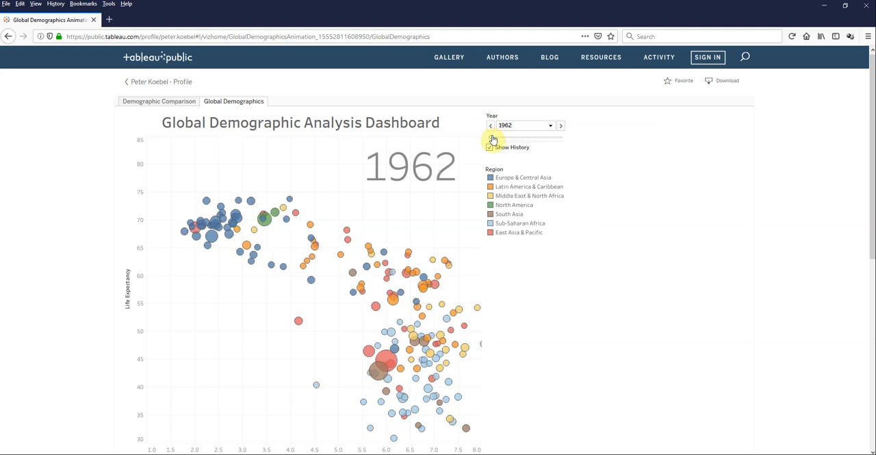
# Step: Scrub the published dashboard's year through 1983, 2006 and 2009 to 2013 to examine how the bubbles move
pyautogui.moveTo(492, 141); pyautogui.dragTo(520, 138)
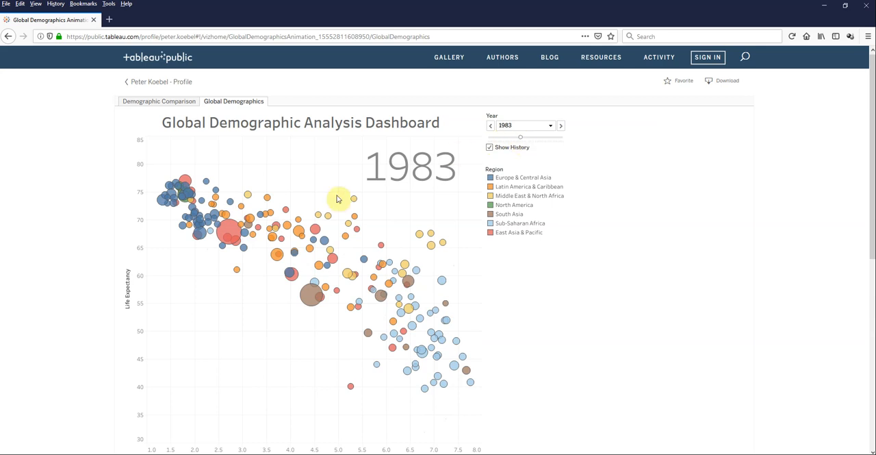
pyautogui.moveTo(523, 140); pyautogui.dragTo(554, 139)
pyautogui.click(553, 137)
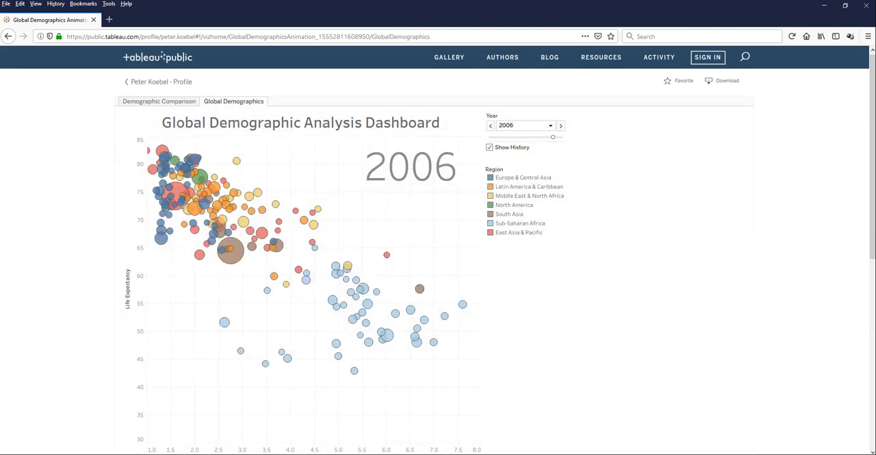
pyautogui.click(174, 104)
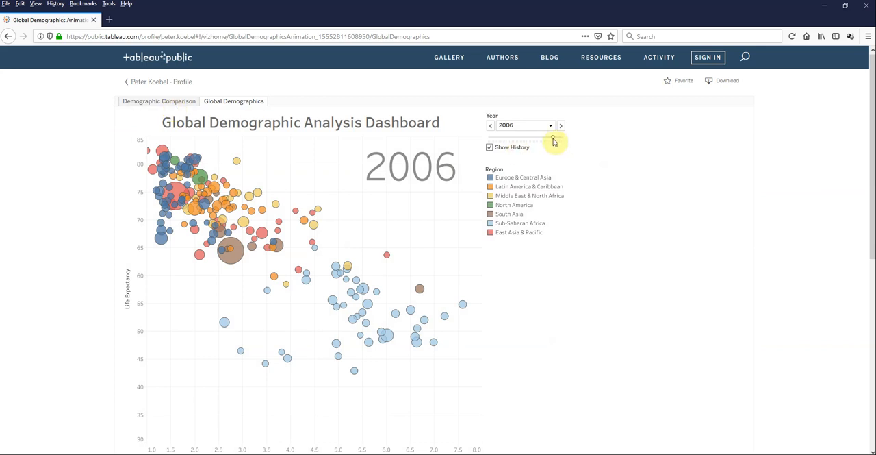
pyautogui.moveTo(553, 137); pyautogui.dragTo(558, 138)
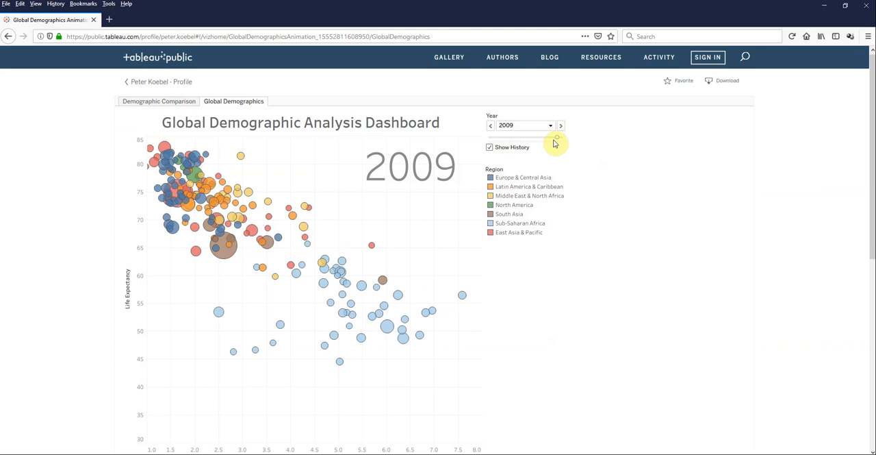
pyautogui.moveTo(558, 140); pyautogui.dragTo(563, 137)
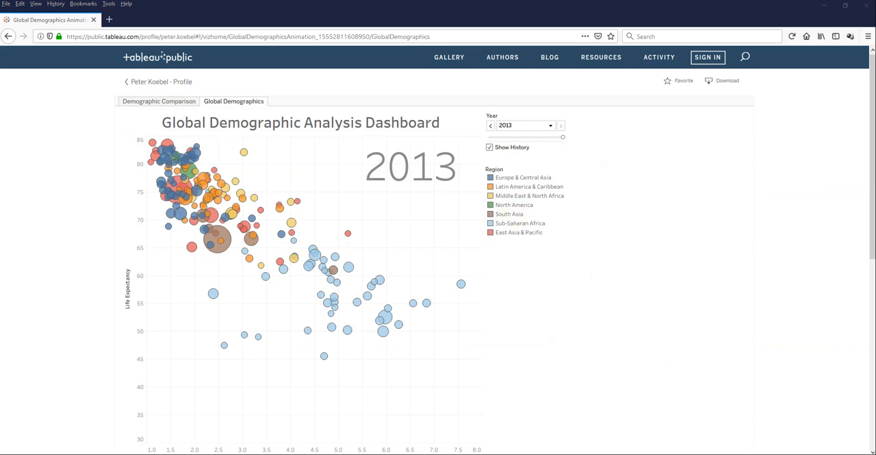
# Step: Switch back to Tableau Desktop and reset Dashboard 1's year to 1960
pyautogui.hotkey('alt', 'Tab')
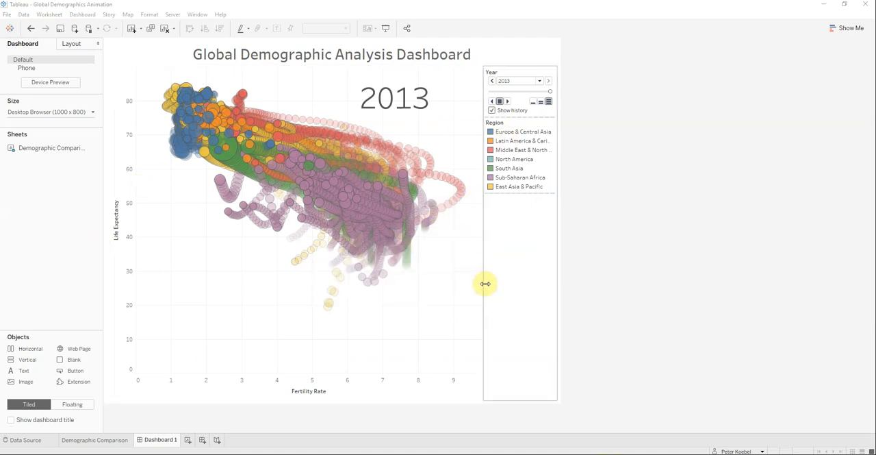
pyautogui.moveTo(549, 92); pyautogui.dragTo(484, 95)
pyautogui.moveTo(367, 246)
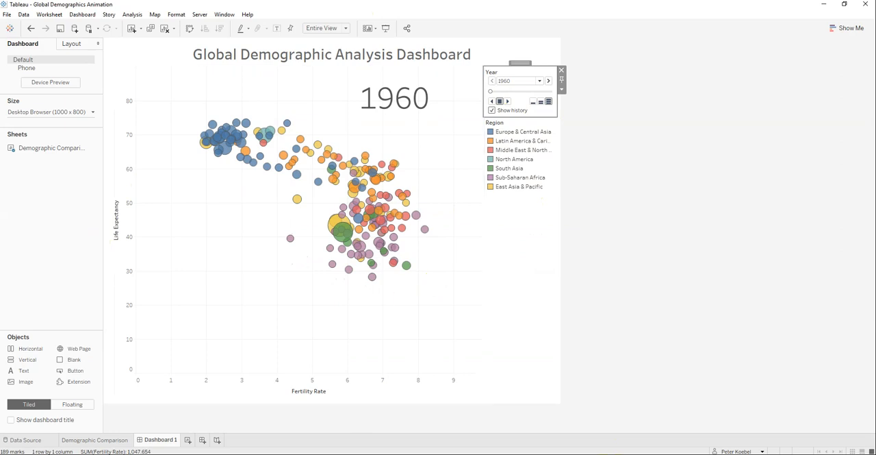
pyautogui.click(60, 220)
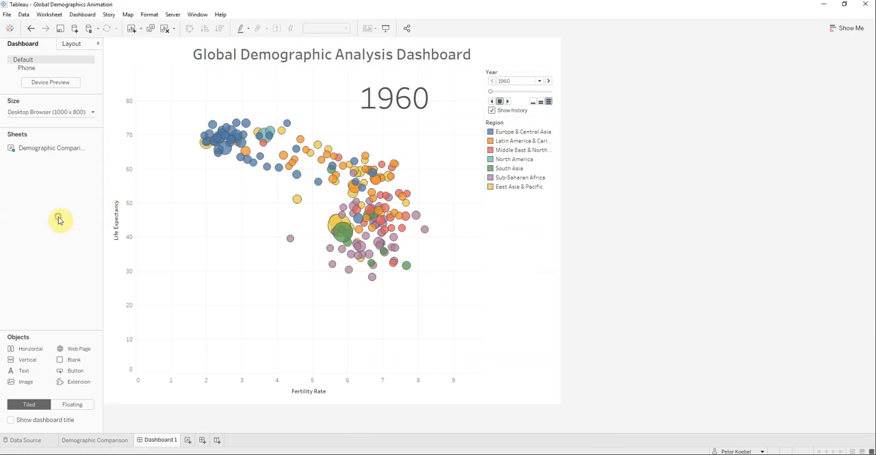